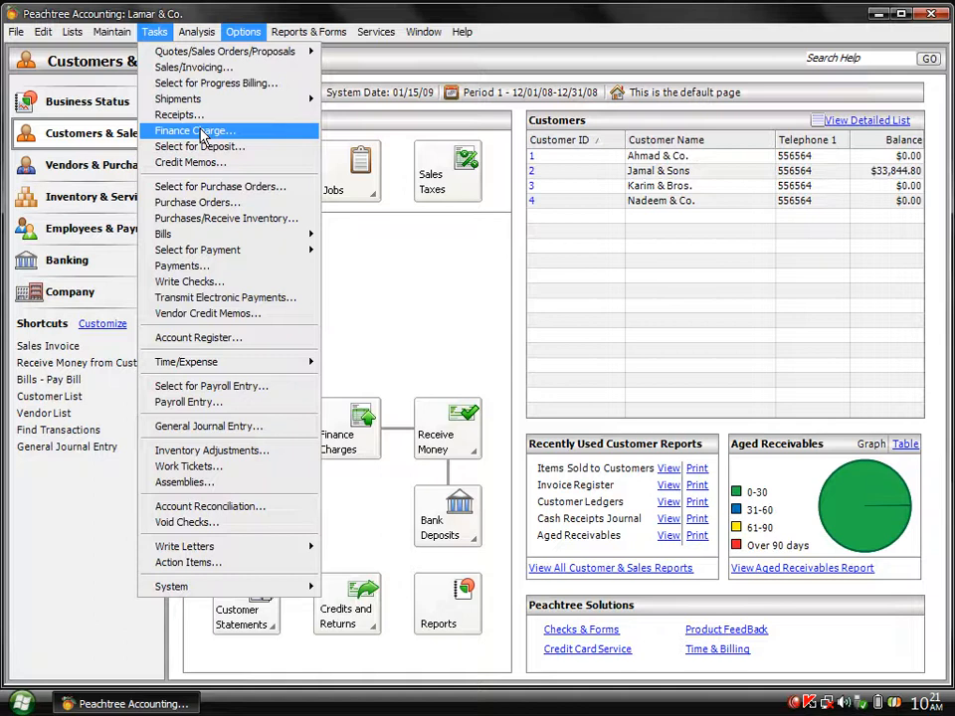
- Start a finance charge calculation with customer 1 as the starting customer and customer 4 as the ending customer
left_click(198, 132)
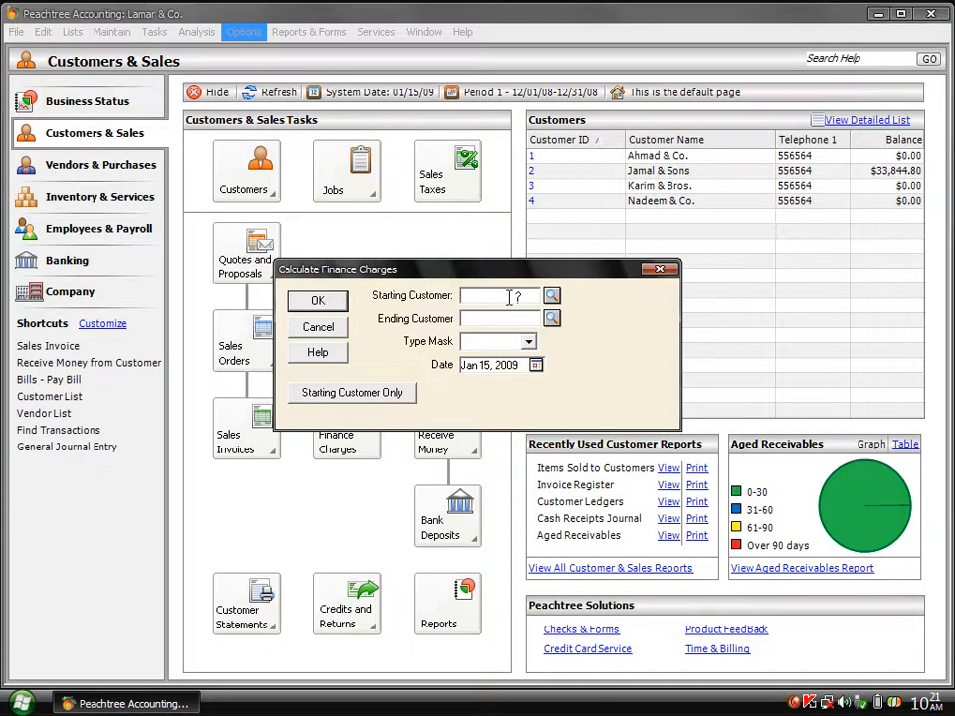
left_click(550, 297)
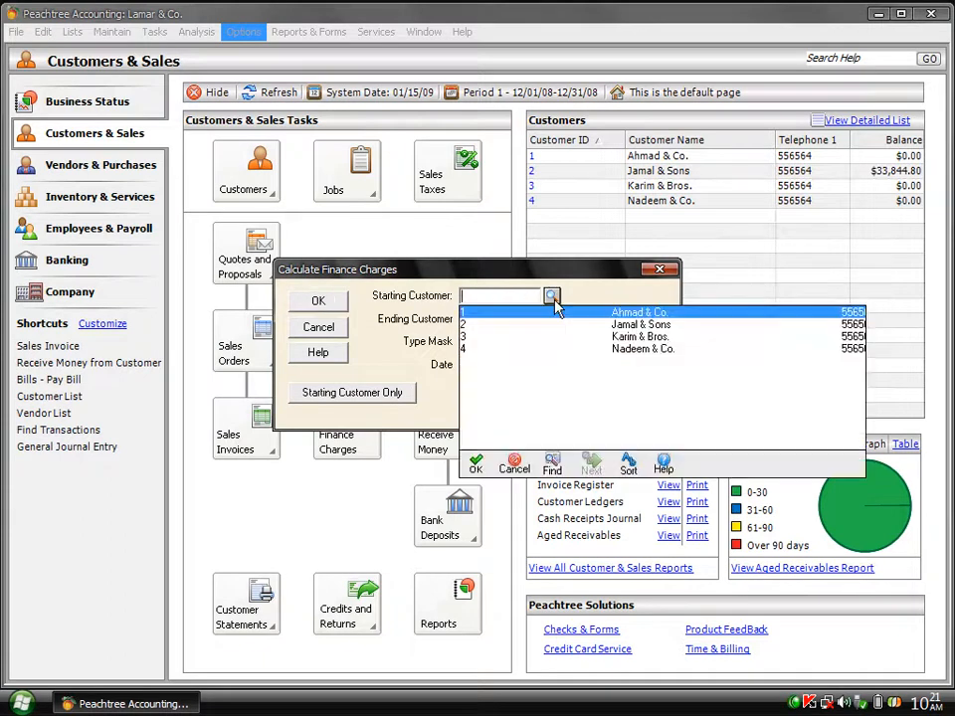
double_click(617, 315)
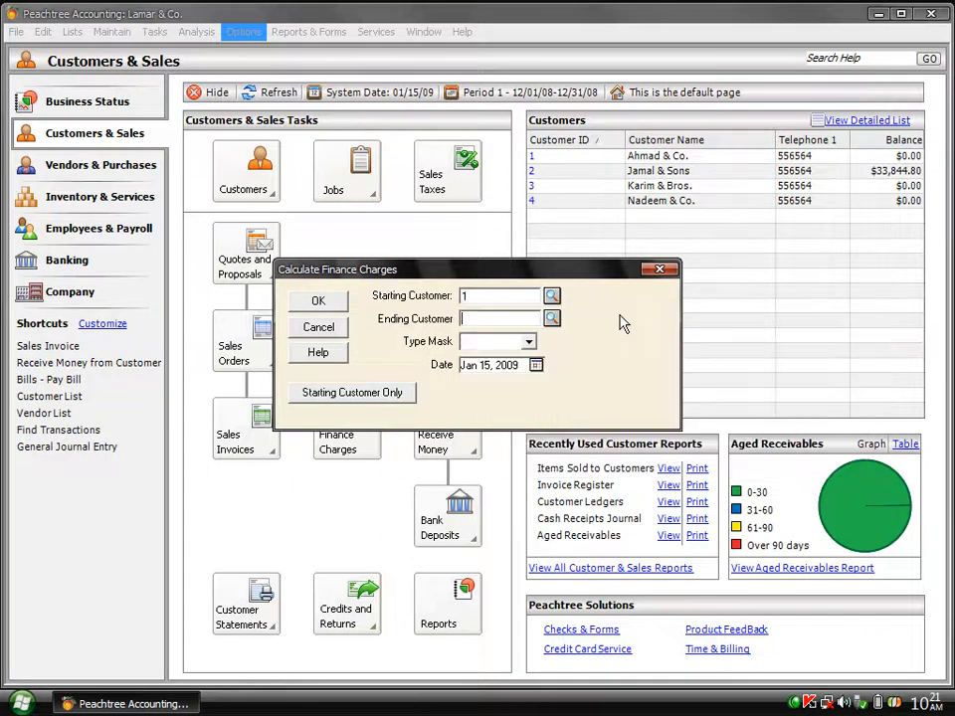
left_click(552, 318)
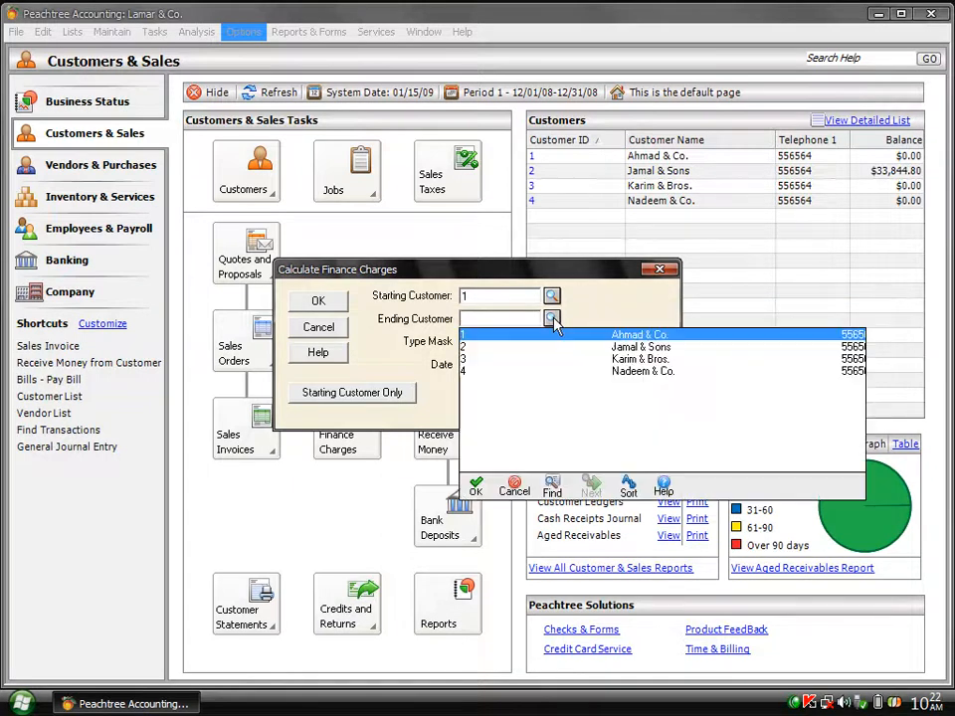
double_click(615, 373)
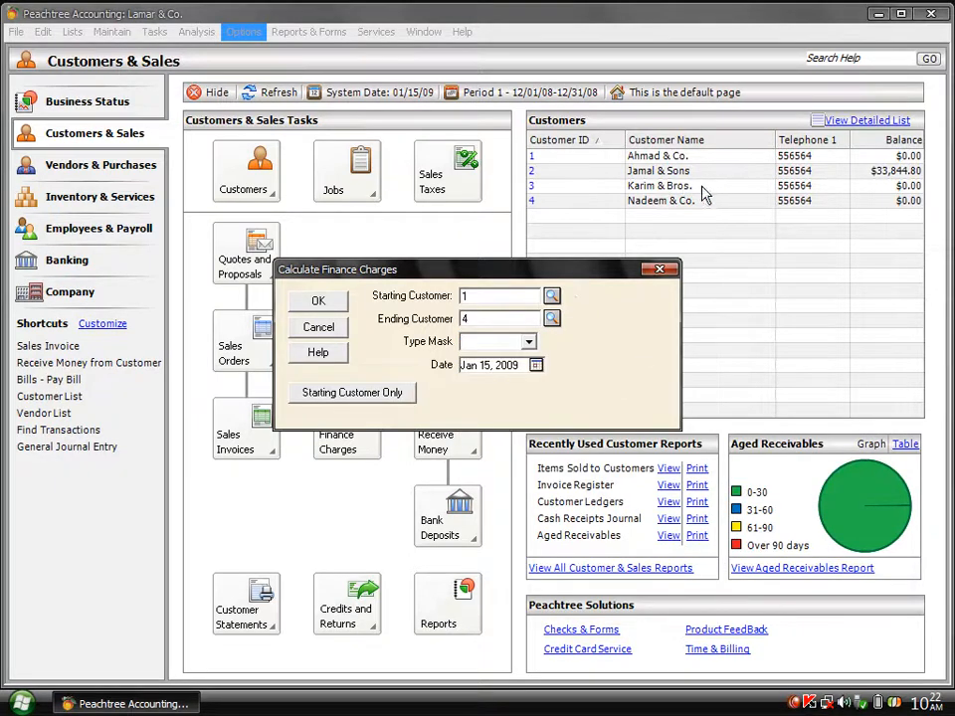
- Limit the finance charge calculation to customer 2 as both starting and ending customer, without a type mask, and continue
left_click(552, 295)
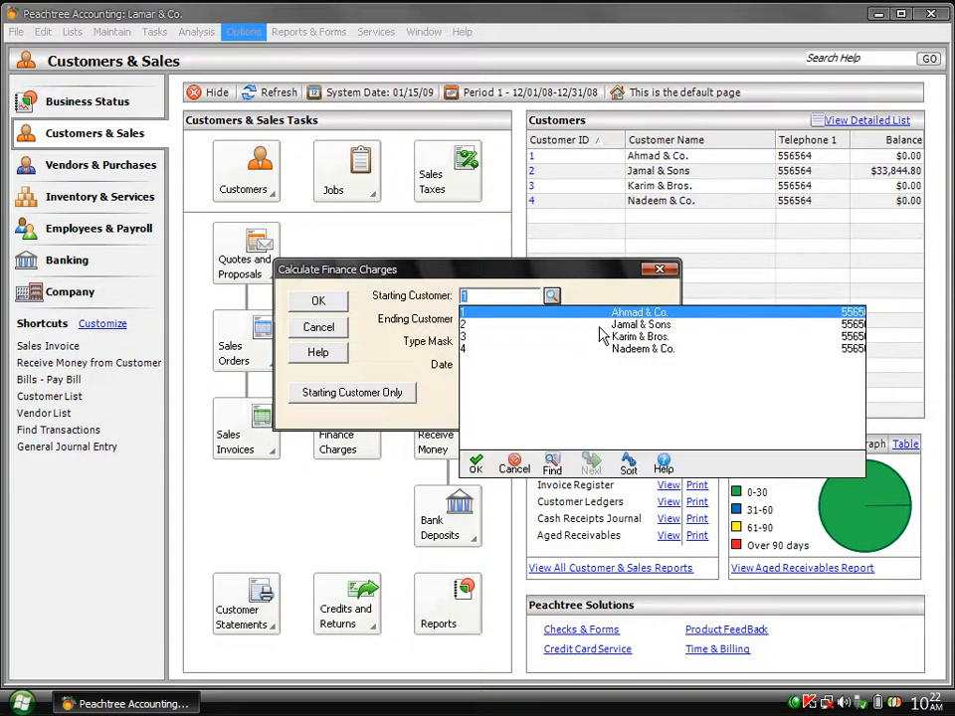
double_click(602, 326)
type("2")
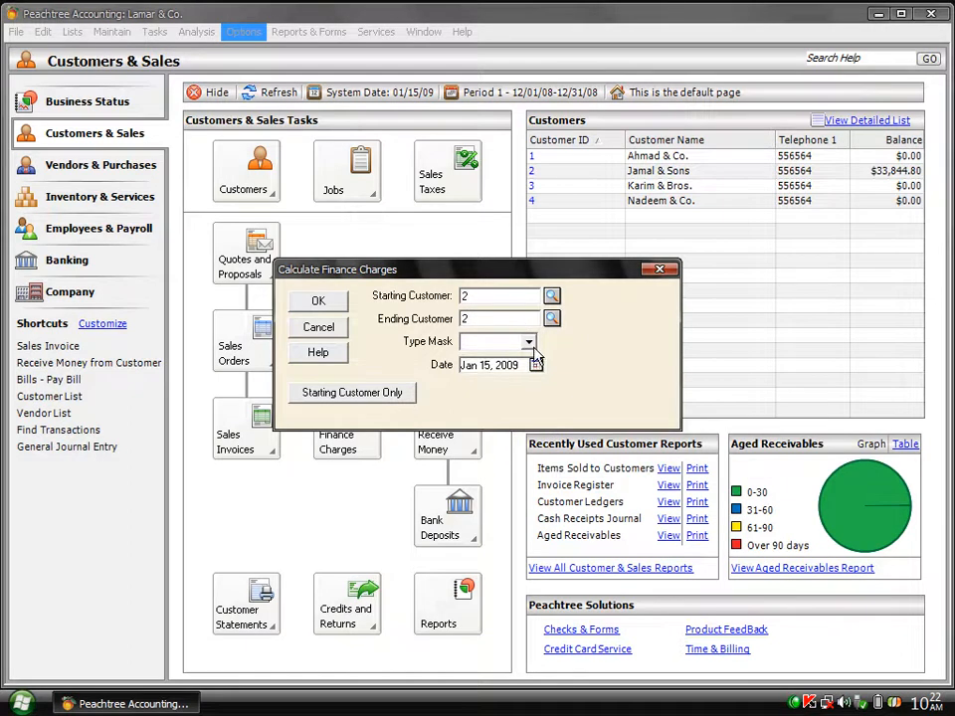
left_click(530, 343)
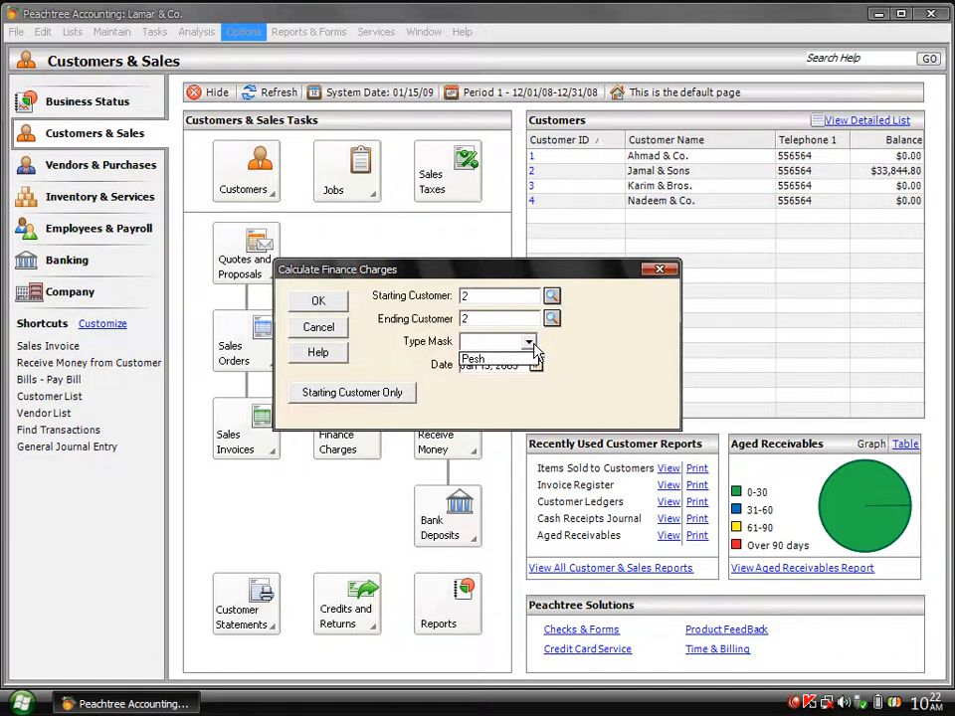
left_click(530, 344)
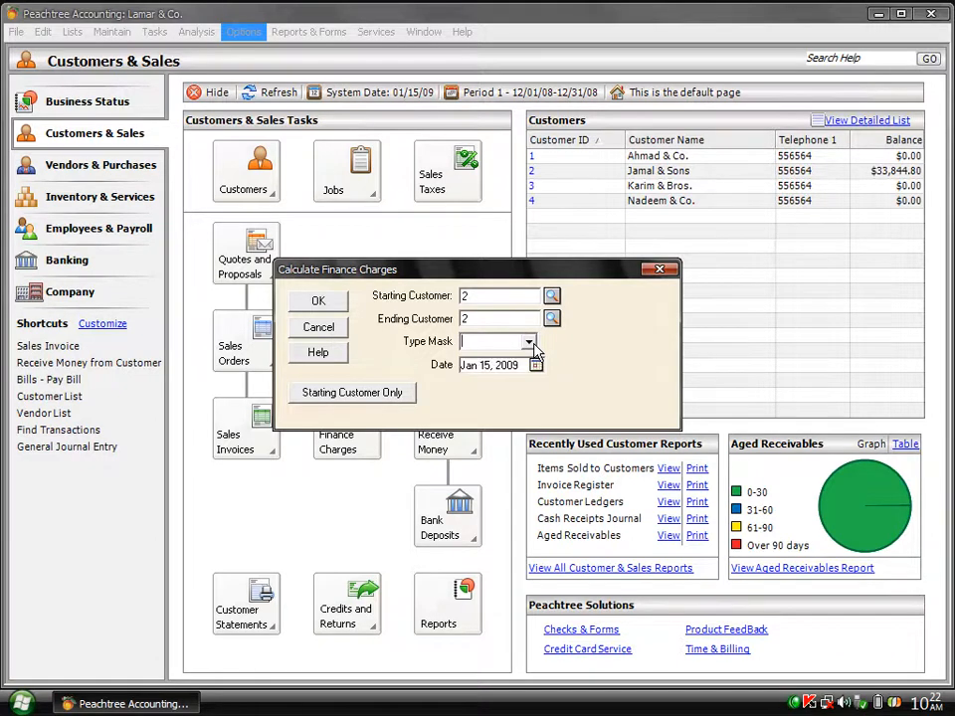
left_click(317, 302)
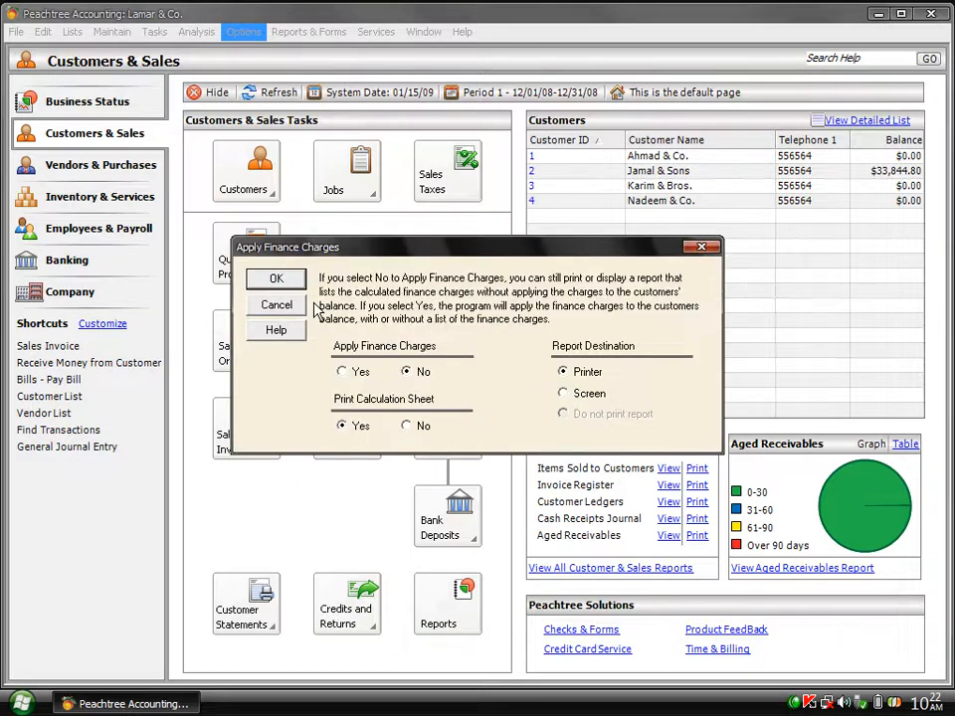
- Try to apply the finance charges with the report sent to the screen and no calculation sheet printed
left_click(564, 395)
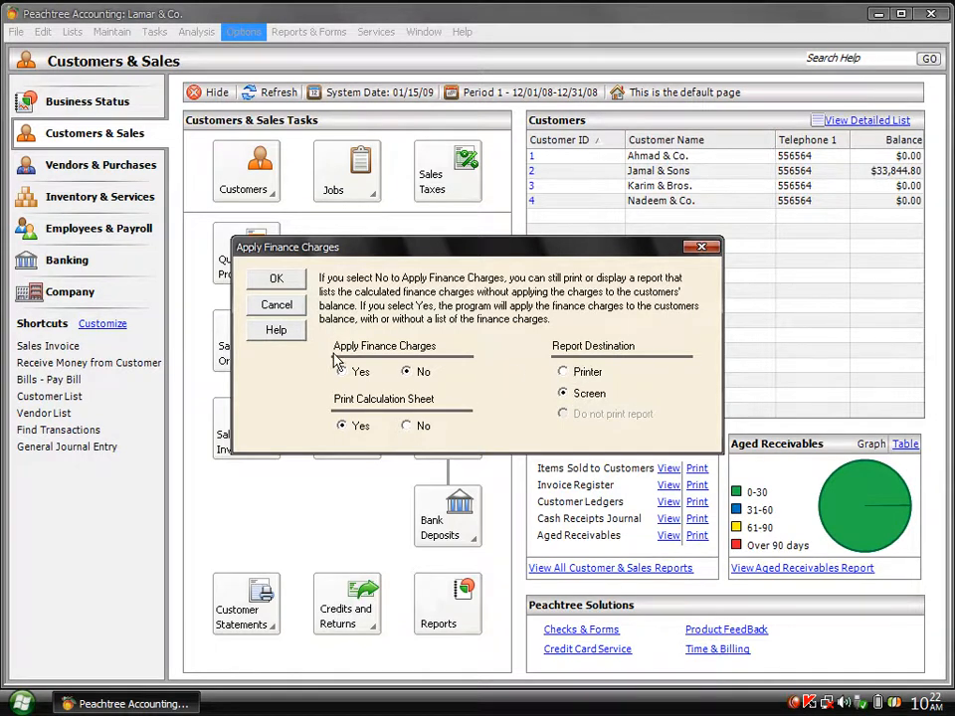
left_click(357, 378)
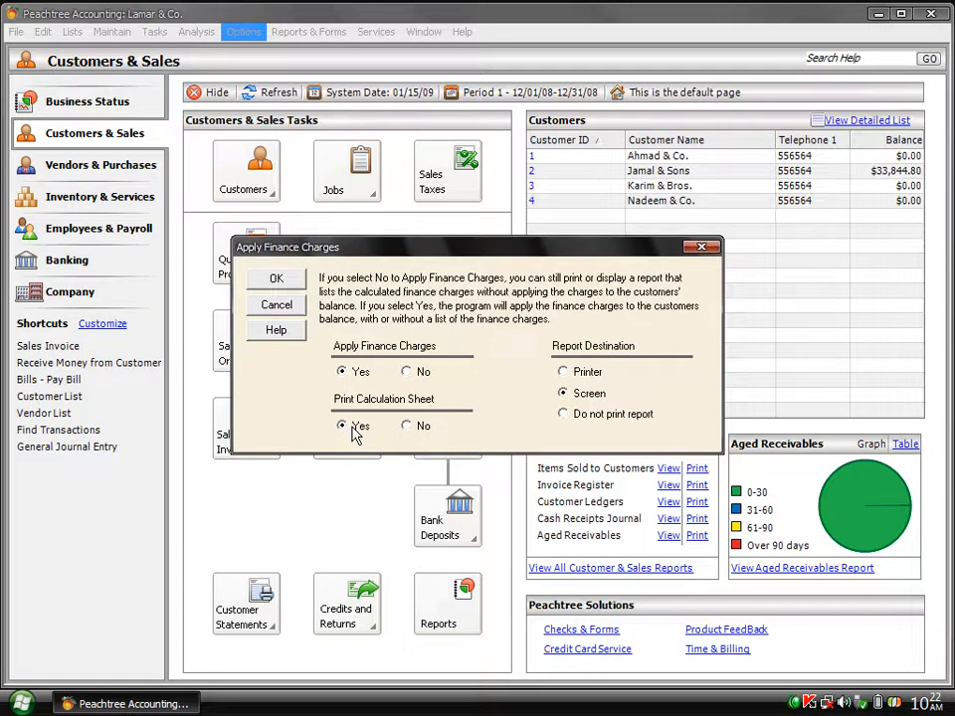
left_click(423, 438)
left_click(271, 280)
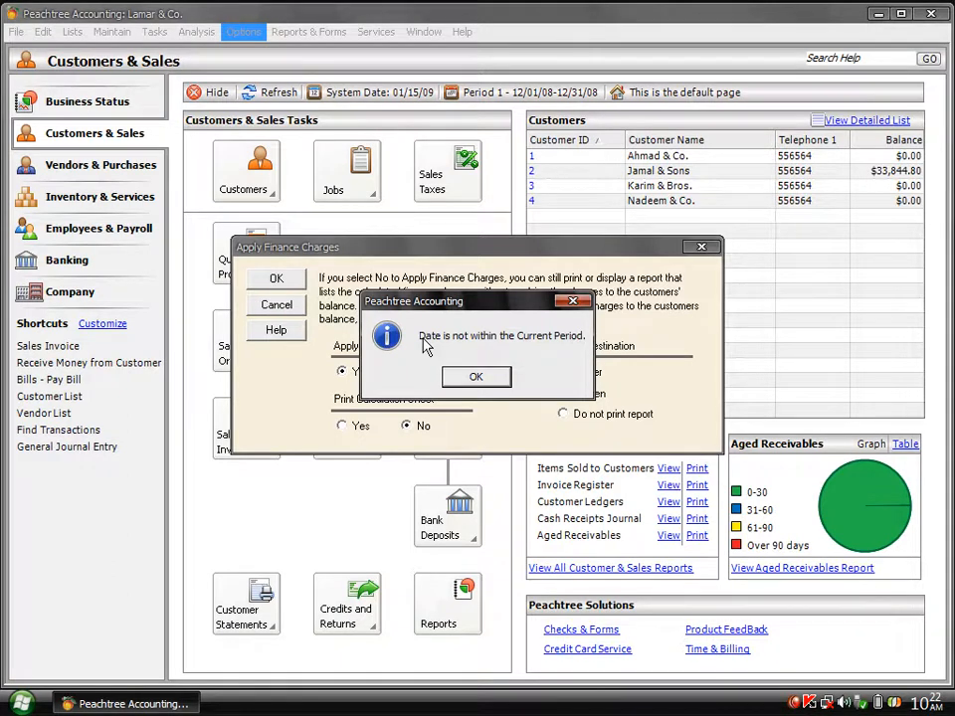
left_click(479, 382)
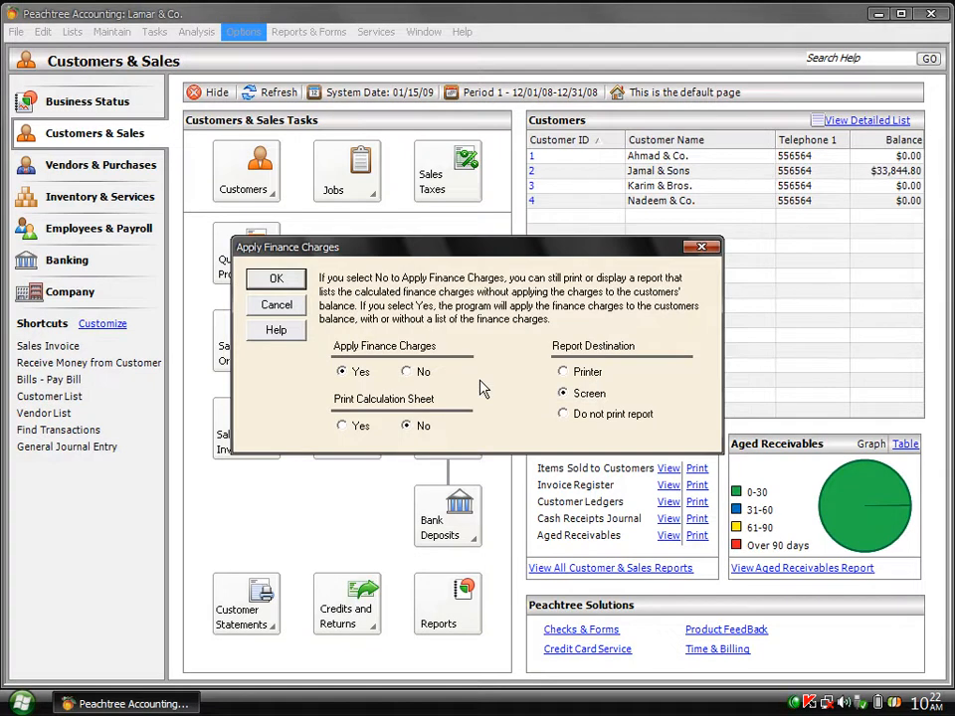
left_click(301, 311)
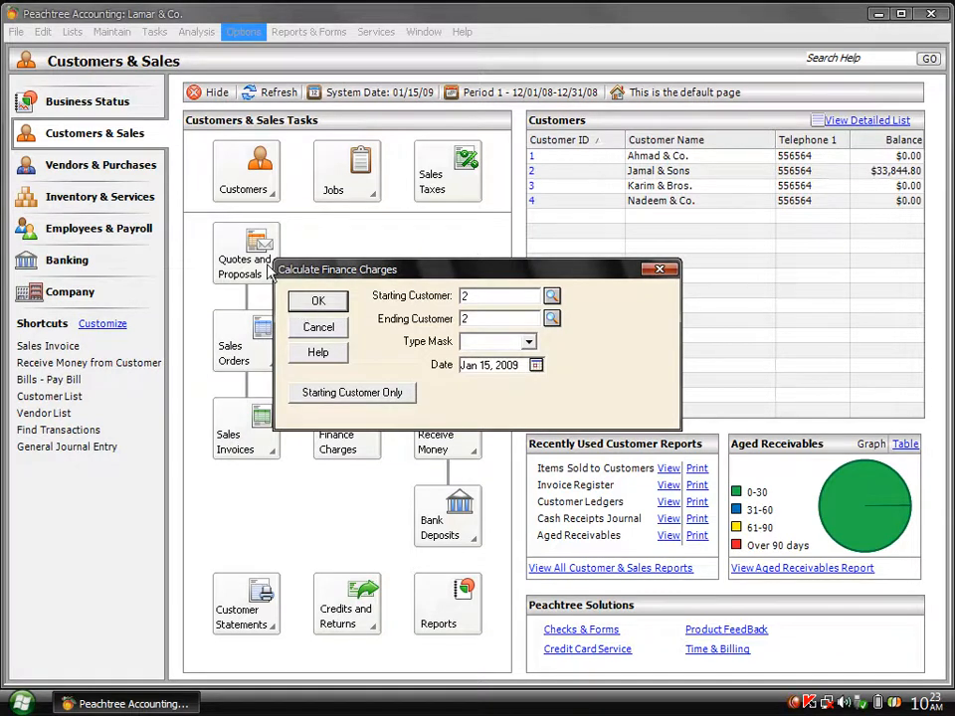
left_click(308, 331)
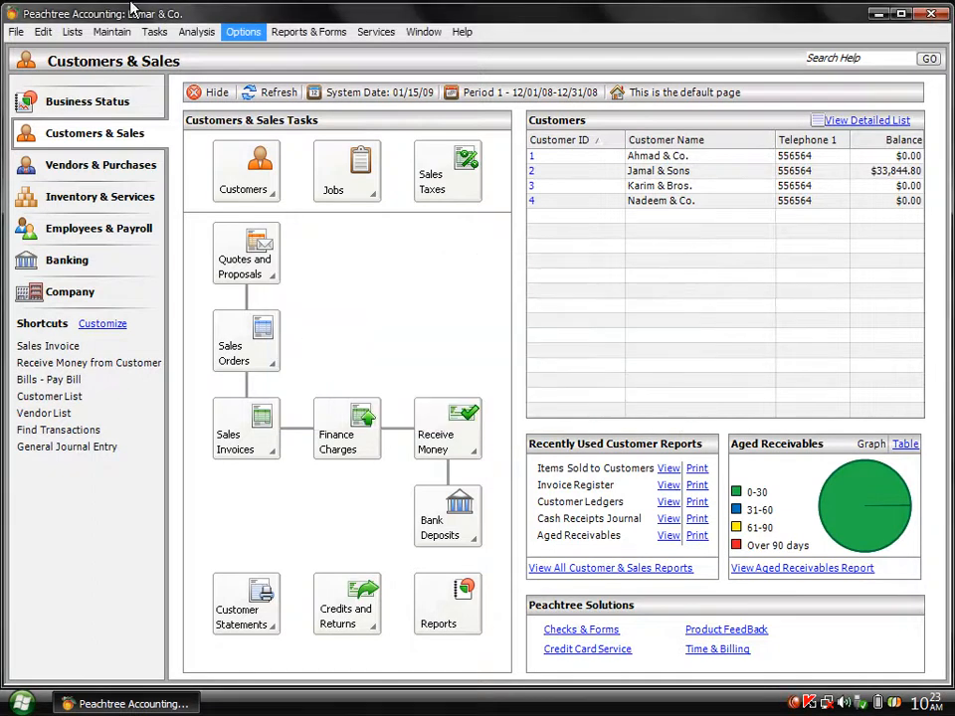
- In the default customer information, enable charging finance charges on invoices 30 days overdue
left_click(121, 35)
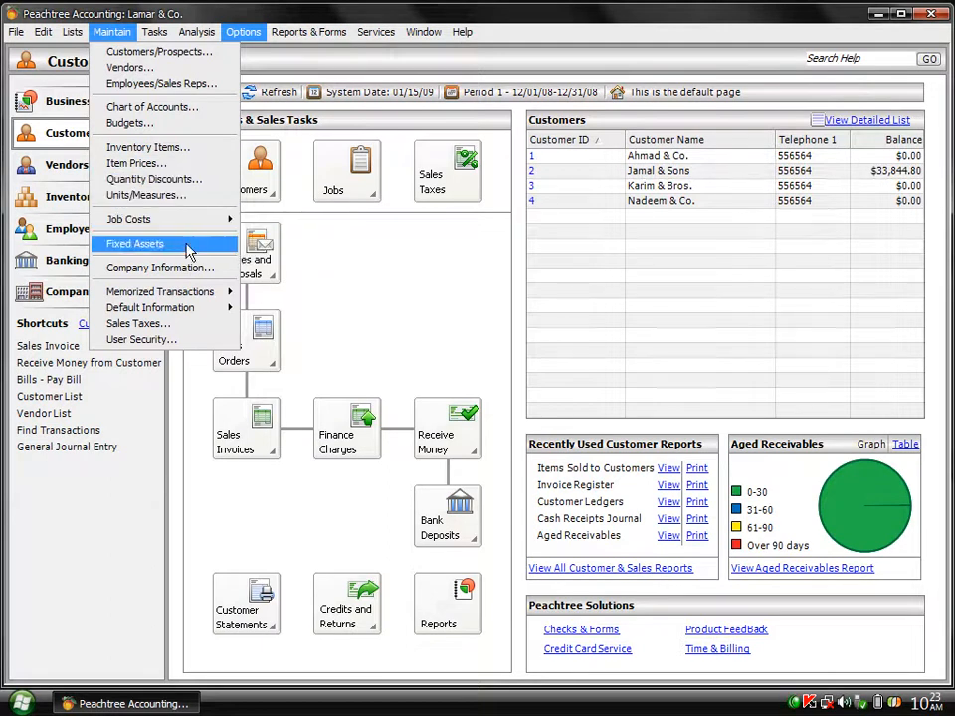
mouse_move(231, 310)
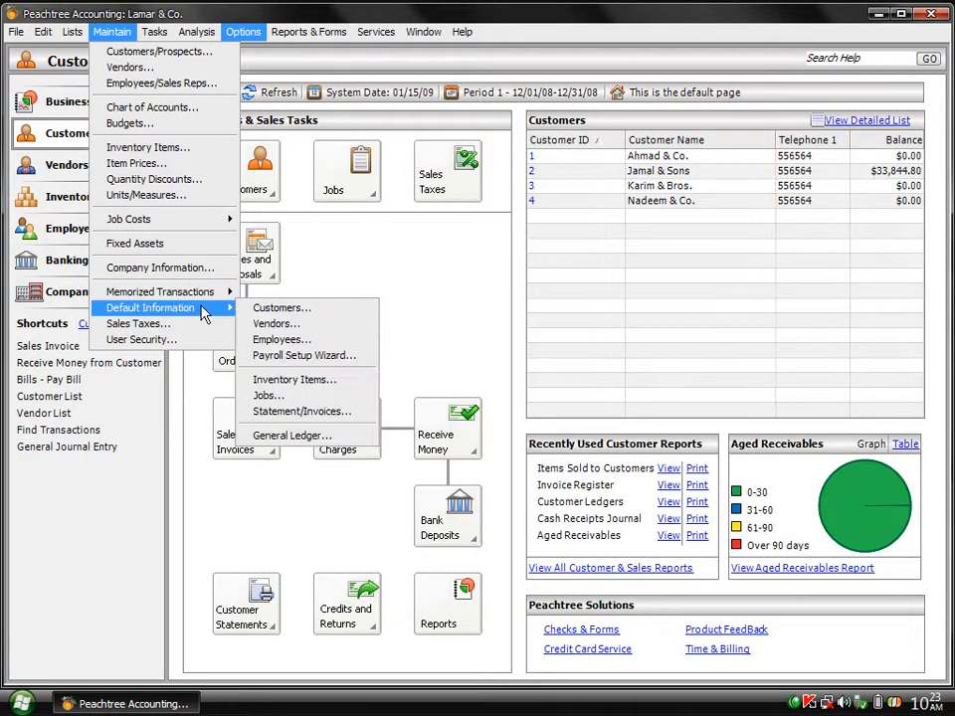
left_click(275, 310)
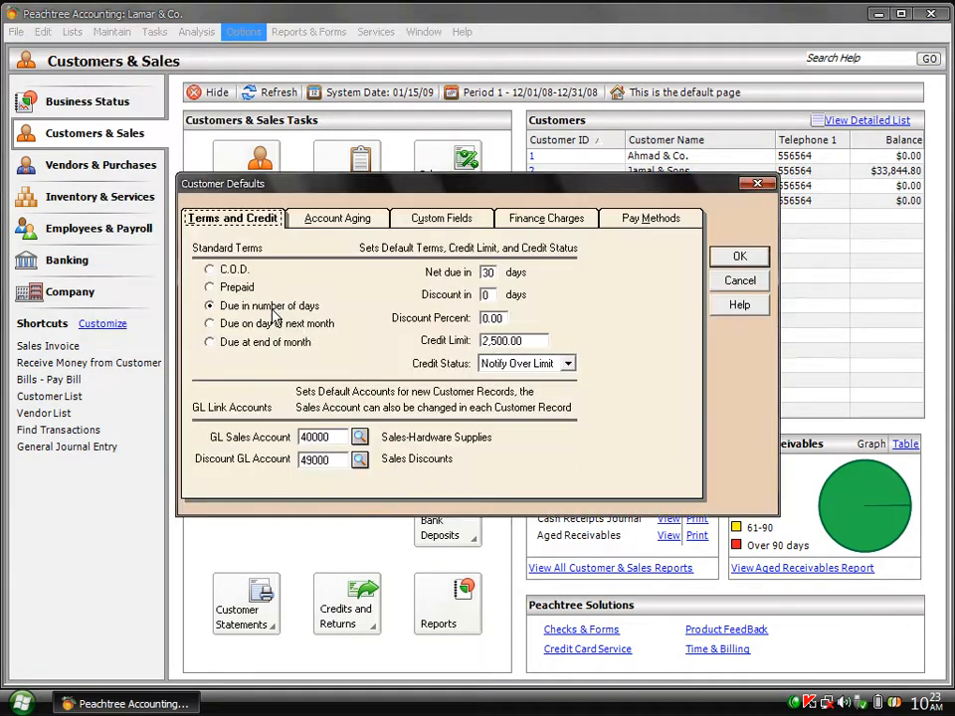
left_click(524, 222)
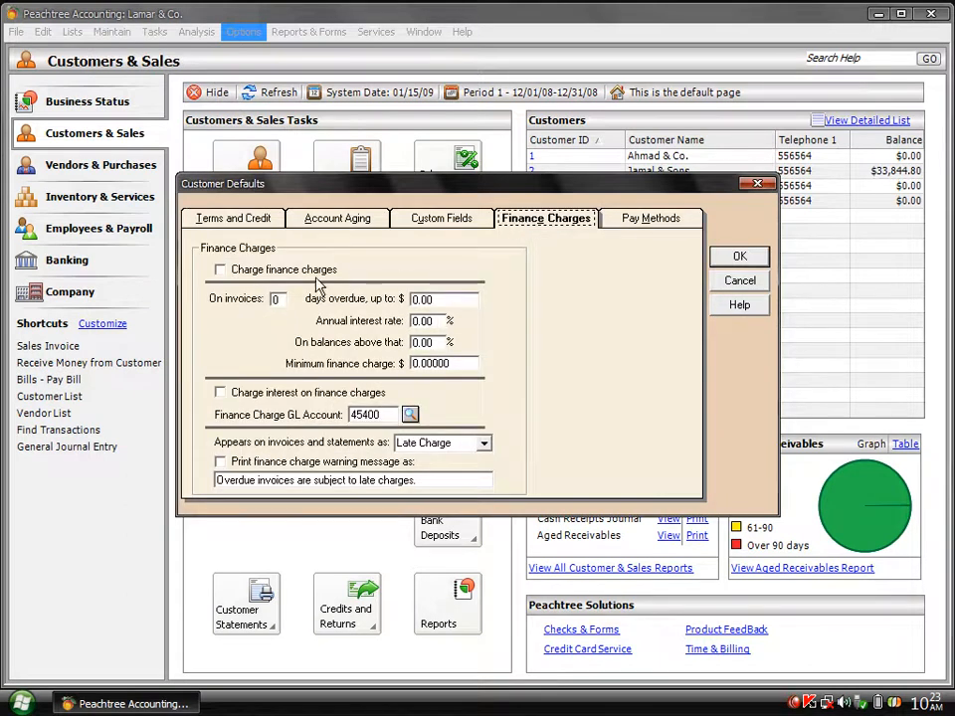
left_click(239, 278)
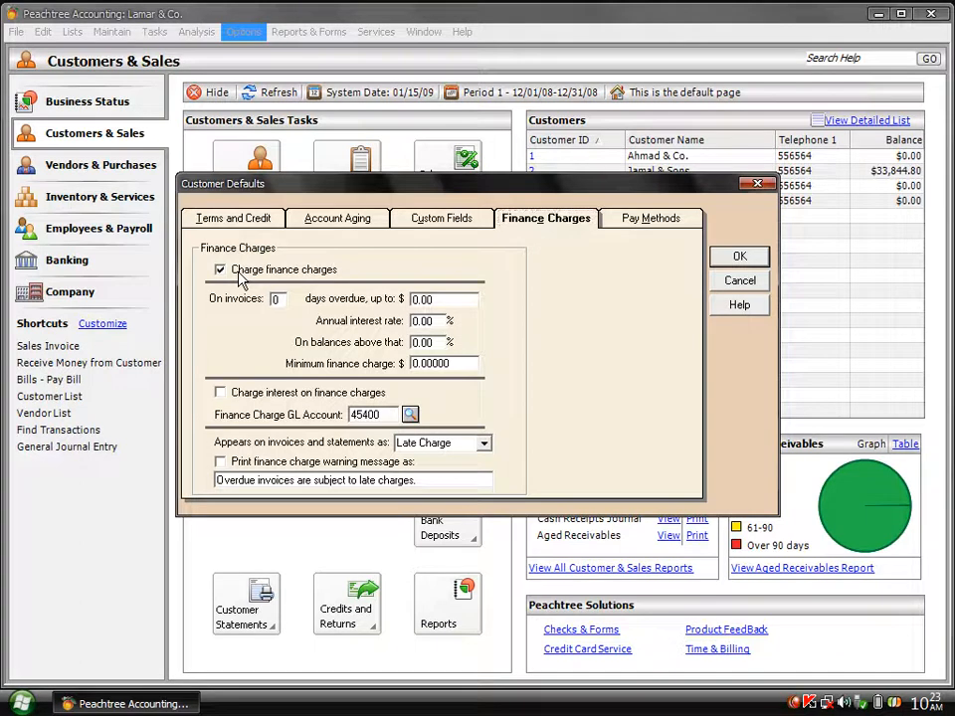
left_click(283, 300)
left_click_drag(283, 301, 234, 304)
type("30")
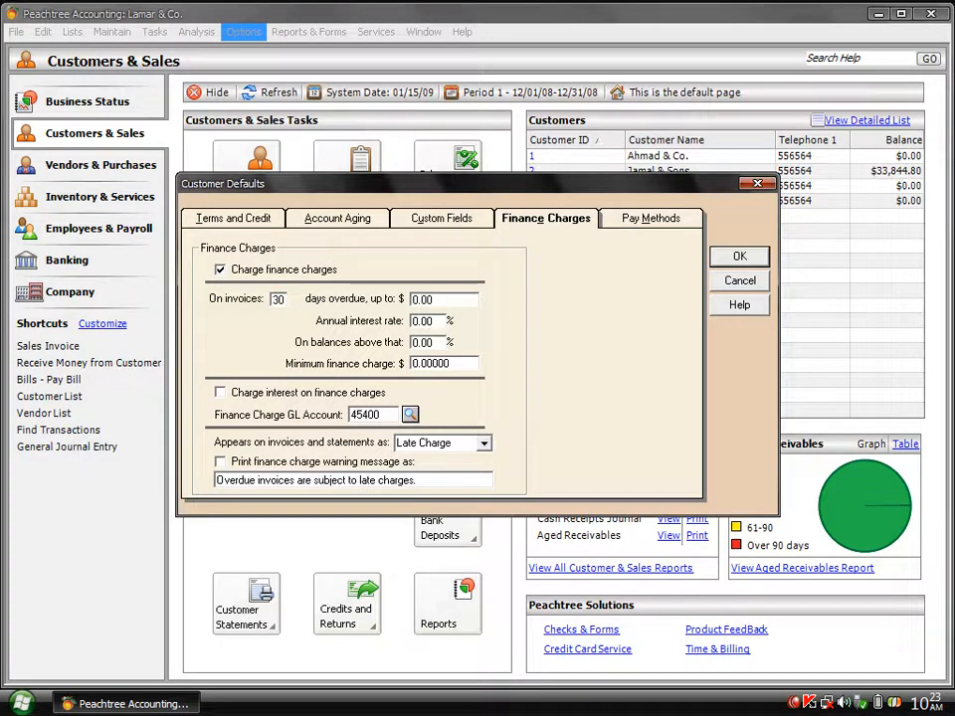
- Set the overdue amount limit to $100.00 and its annual interest rate to 2%
left_click(436, 298)
type("100")
key("Tab")
type("2")
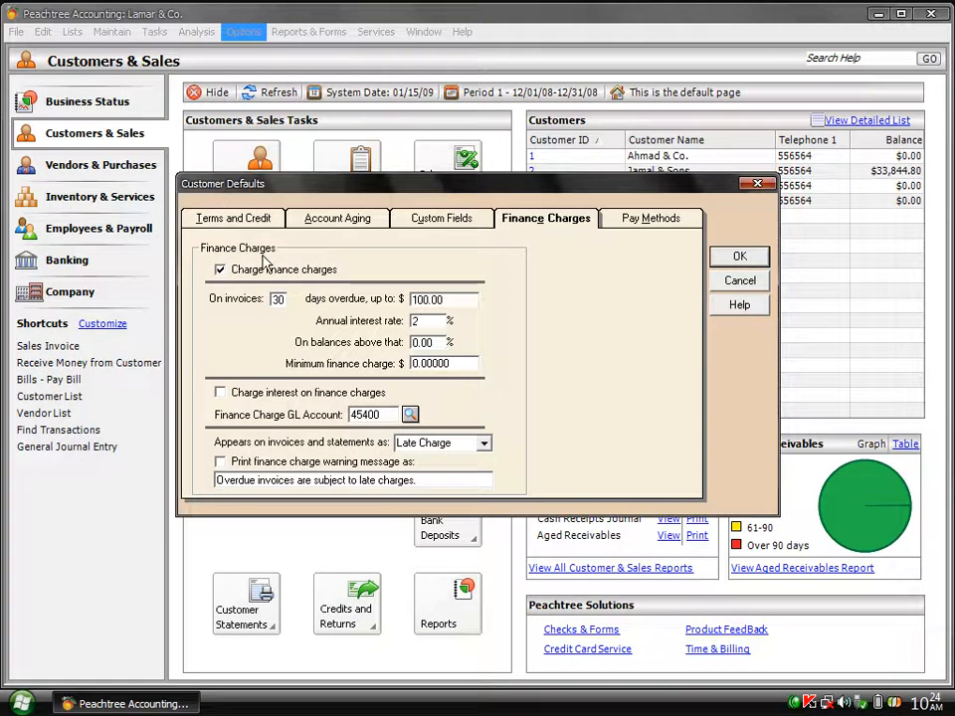
- Set the interest rate on balances above the limit to 2% and the minimum finance charge to $50
left_click(435, 343)
left_click_drag(435, 346, 338, 343)
type("2")
key("Tab")
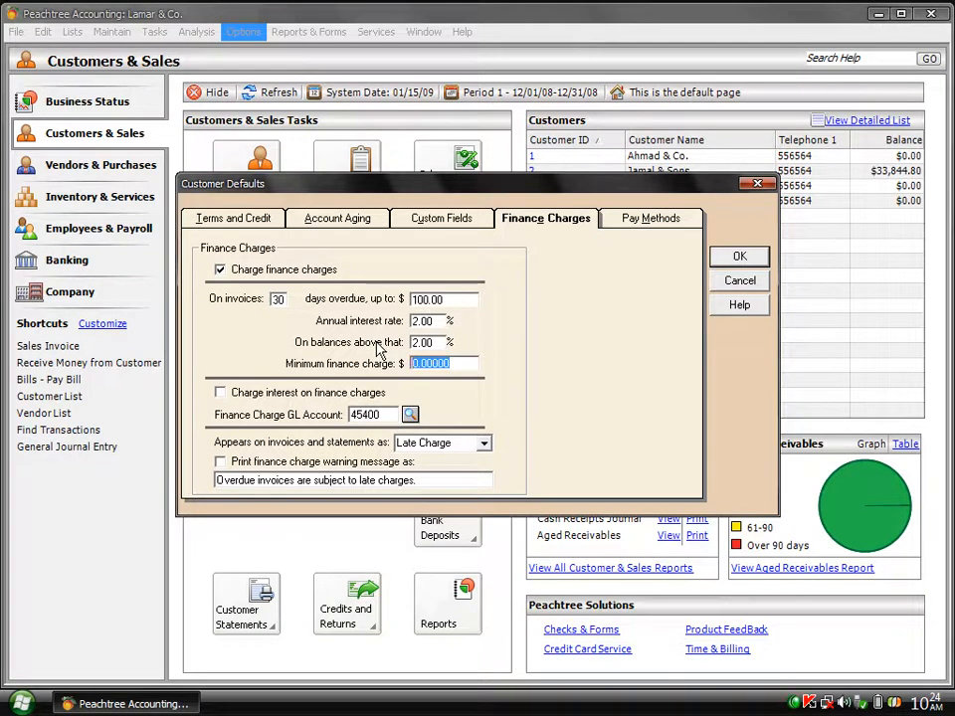
type("50")
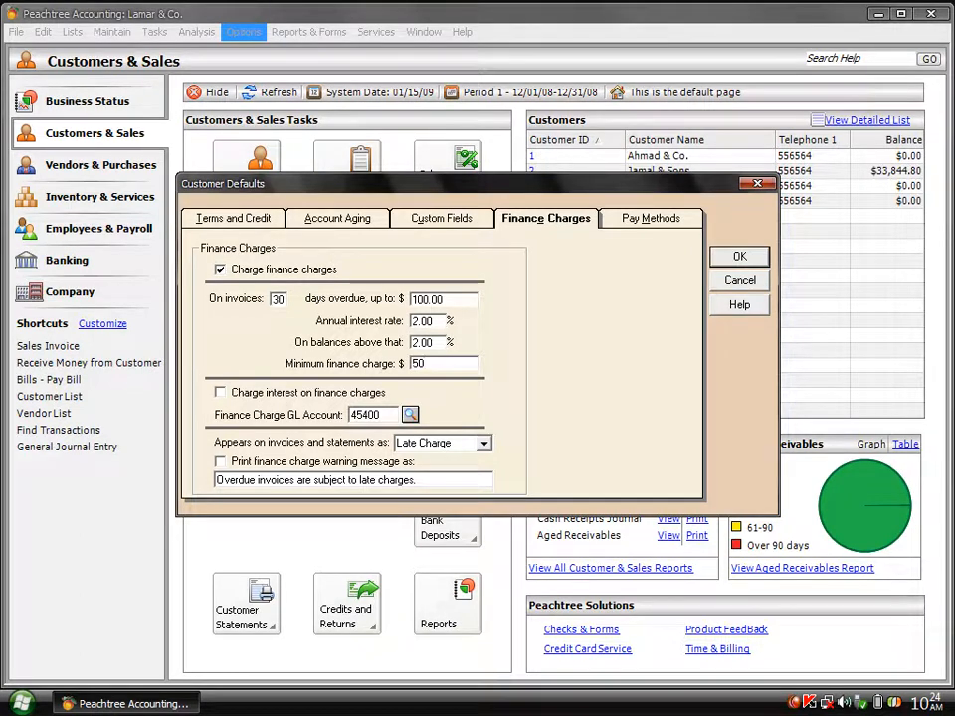
- Enable charging interest on finance charges and choose account 45400, Finance Charge Income, as the finance charge GL account
left_click(279, 398)
left_click(296, 395)
left_click(410, 417)
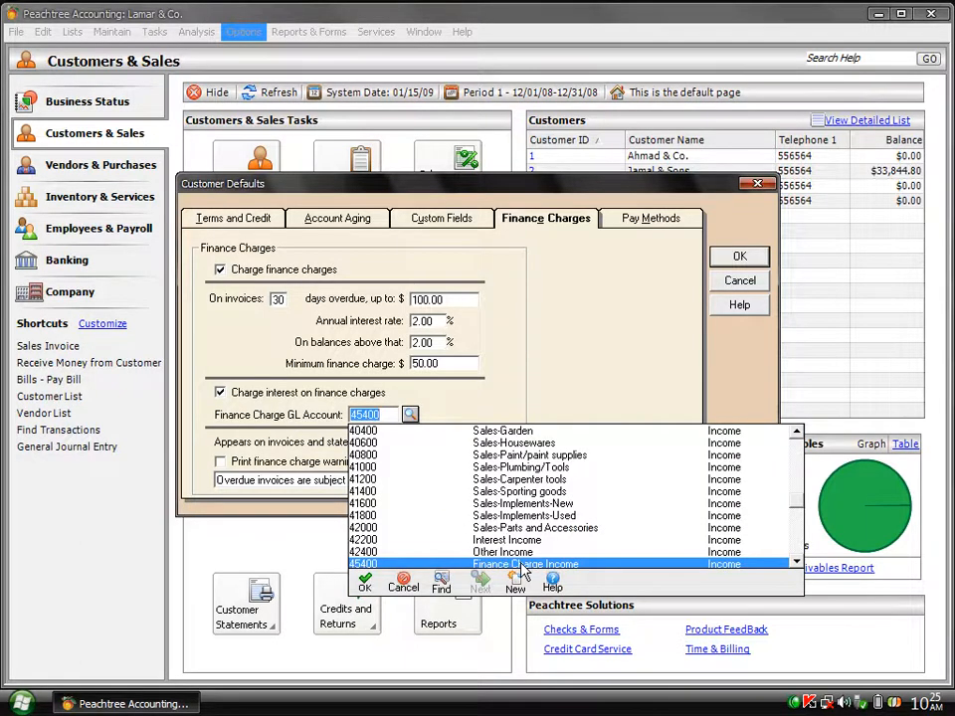
left_click(630, 568)
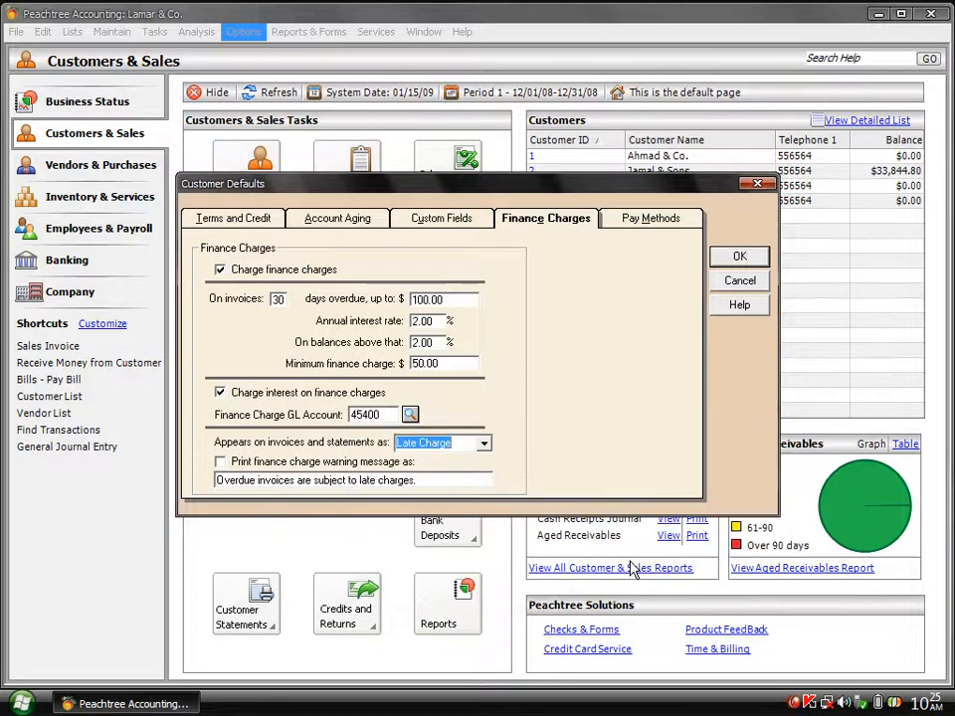
- Label the charge as Late Charge on invoices and statements, enable printing the warning message, and save the customer defaults
left_click(485, 445)
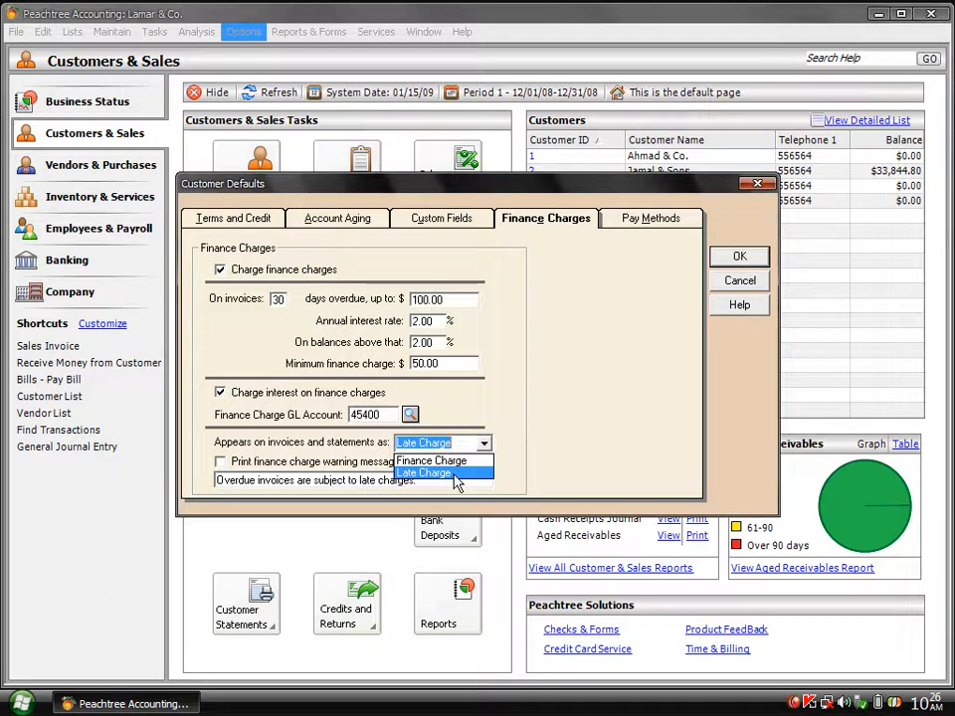
left_click(454, 474)
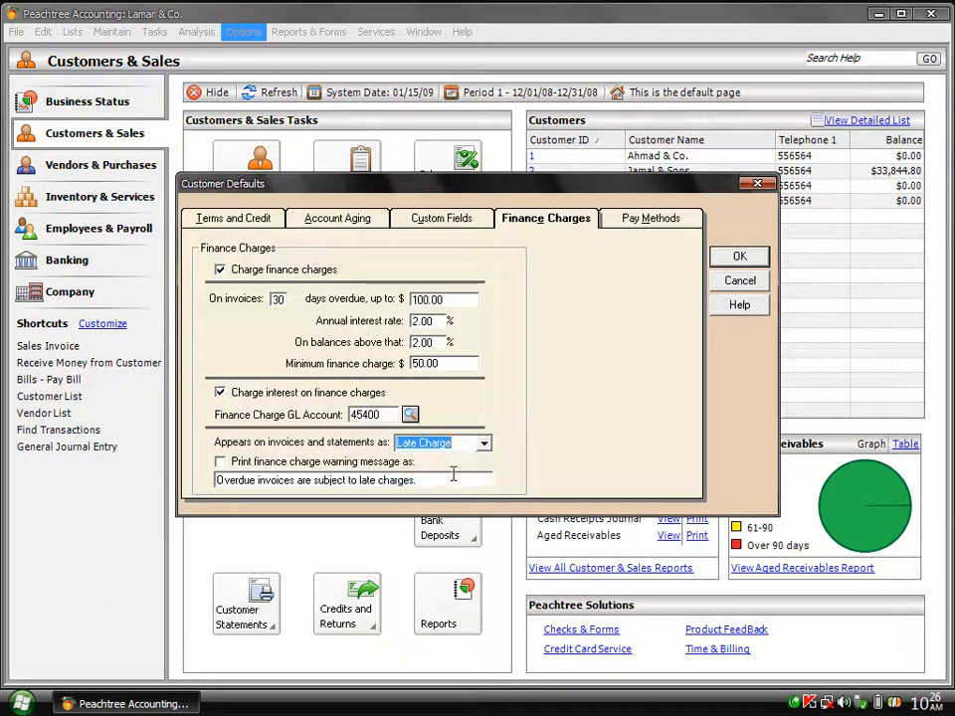
left_click(242, 473)
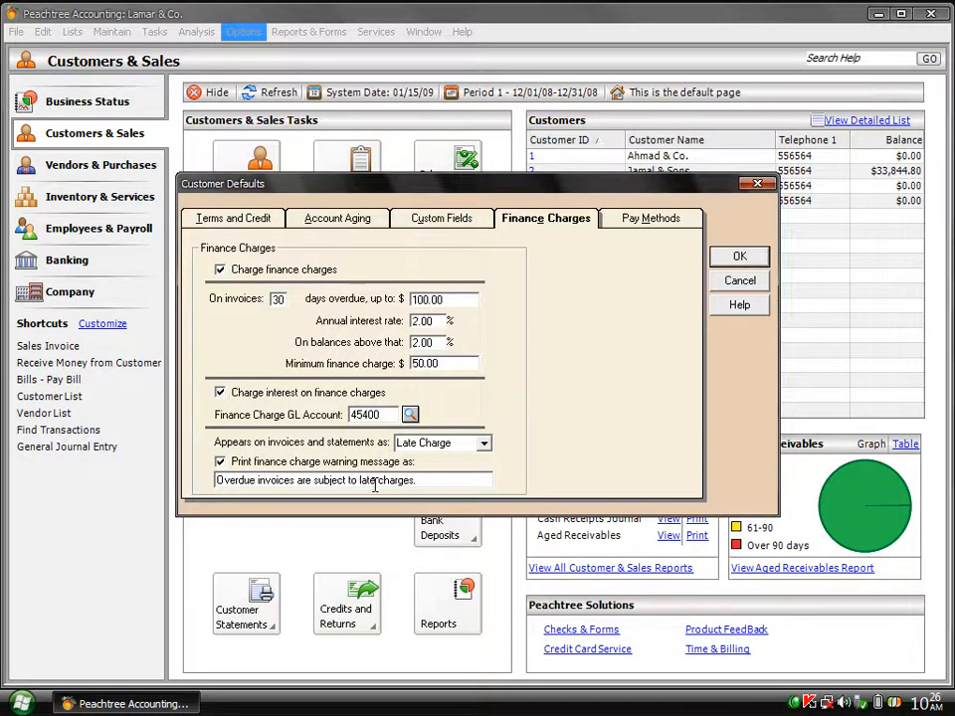
left_click(729, 264)
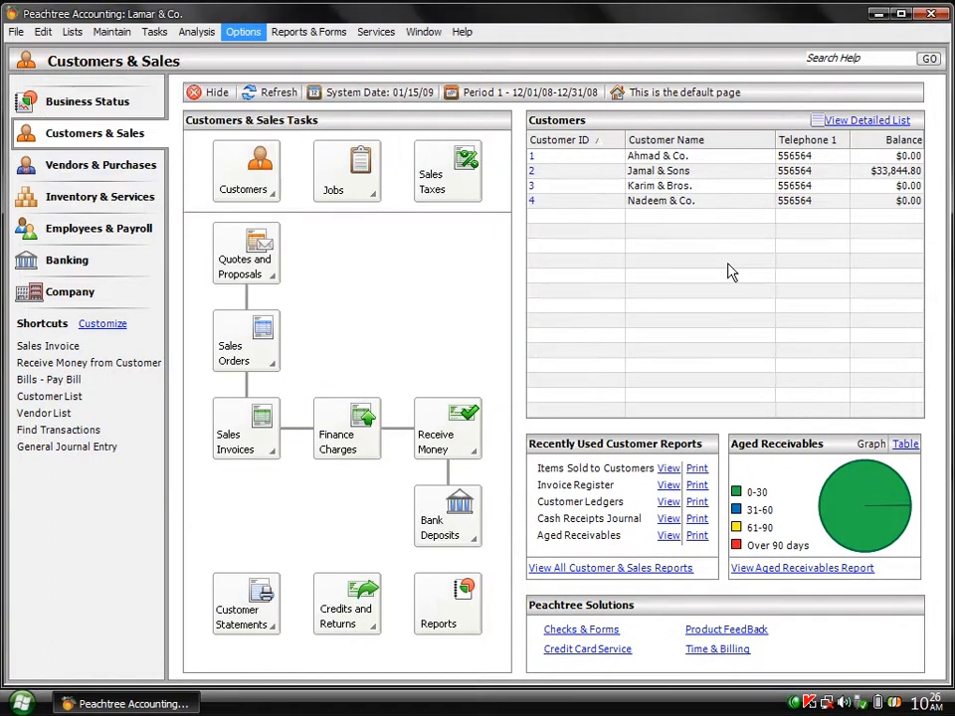
- Run the finance charge calculation for customers from Ahmad & Co. through Nadeem & Co. with type mask Pesh
left_click(155, 31)
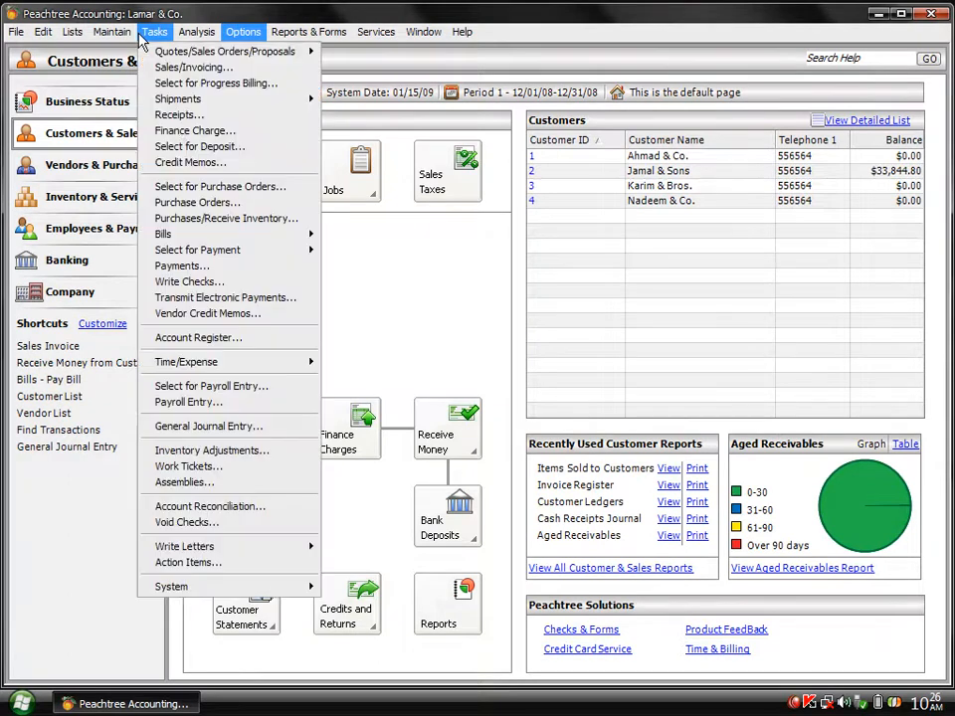
left_click(195, 134)
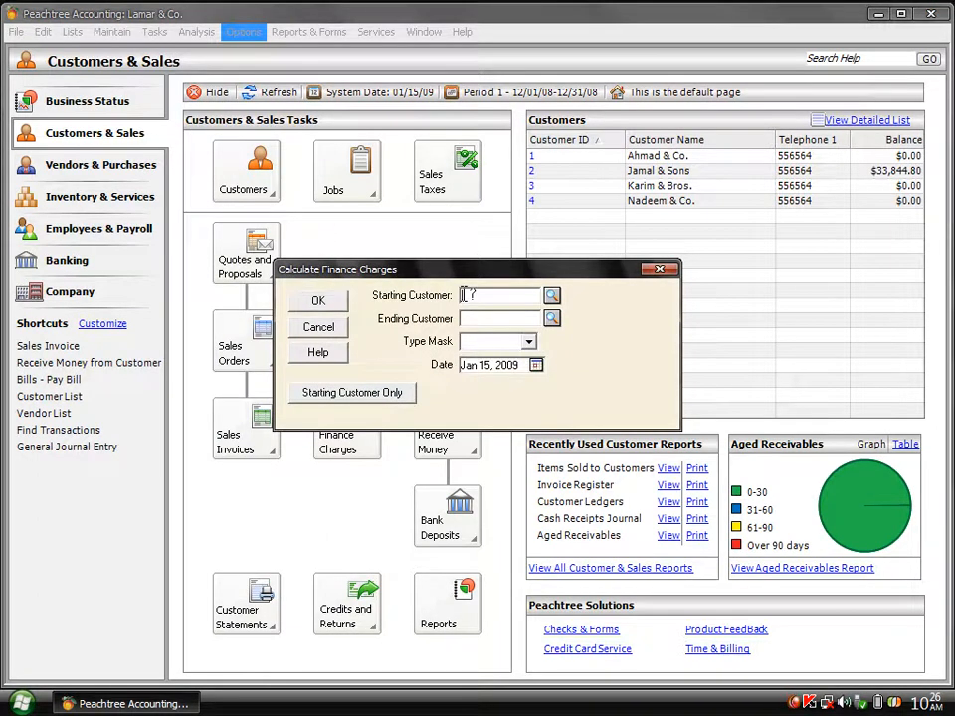
type("1")
key("Tab")
type("4")
key("Tab")
type("p")
left_click(314, 303)
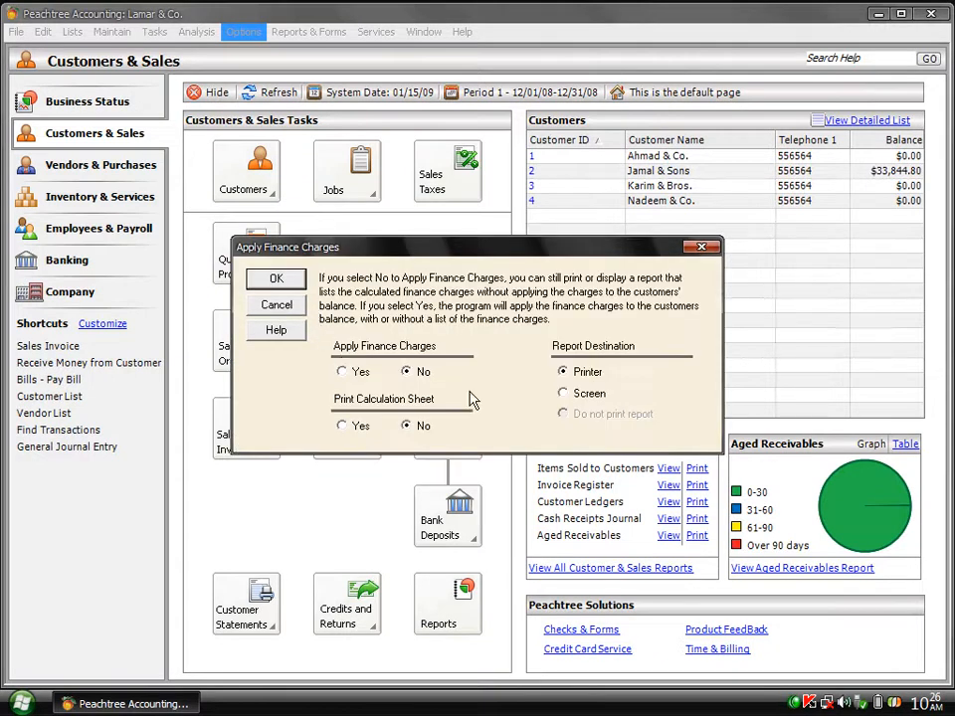
- Try to apply the finance charges with the report sent to the screen, and cancel the calculation
left_click(569, 396)
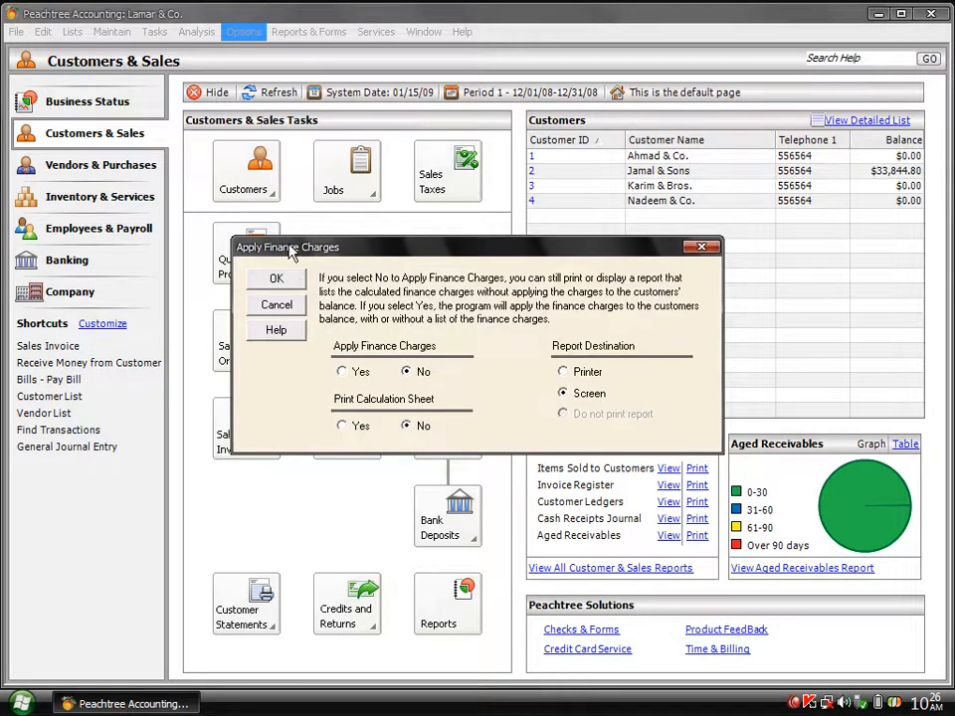
left_click(287, 280)
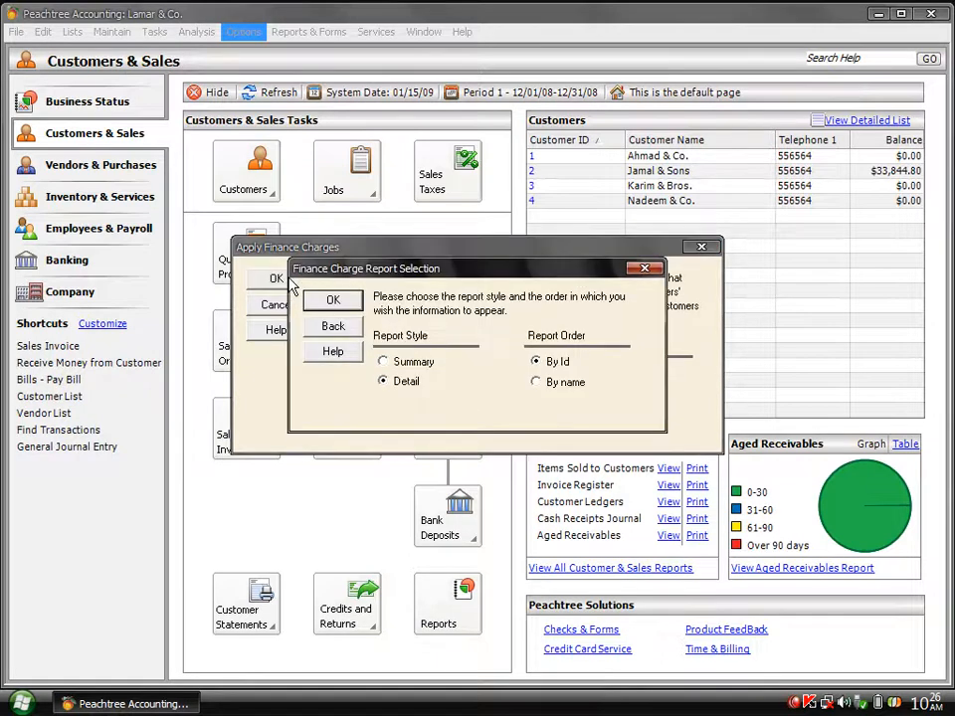
left_click(316, 328)
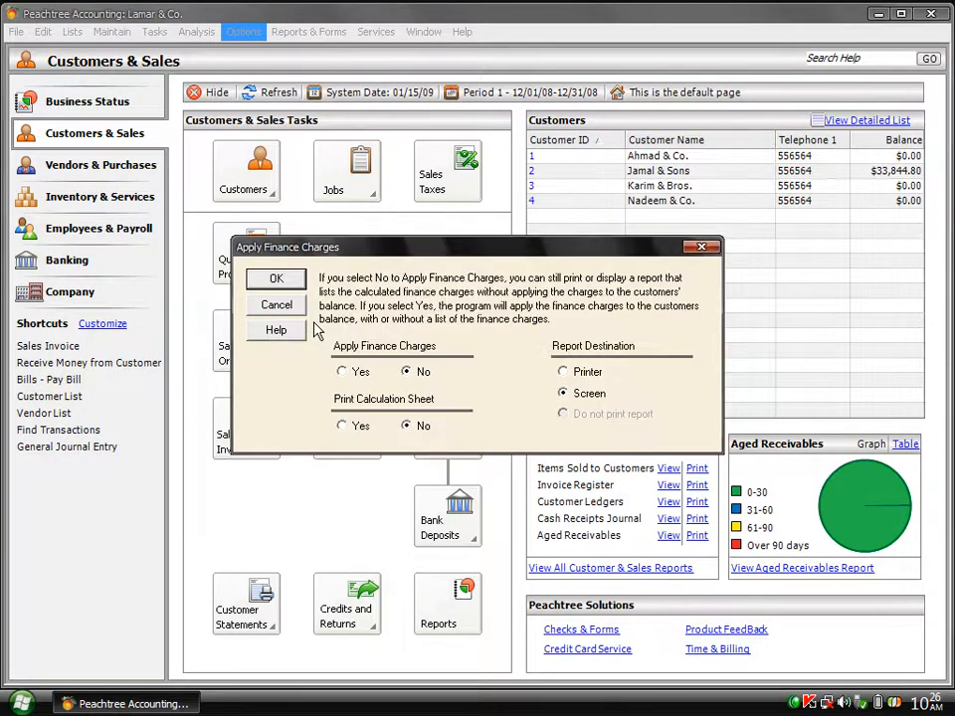
left_click(364, 378)
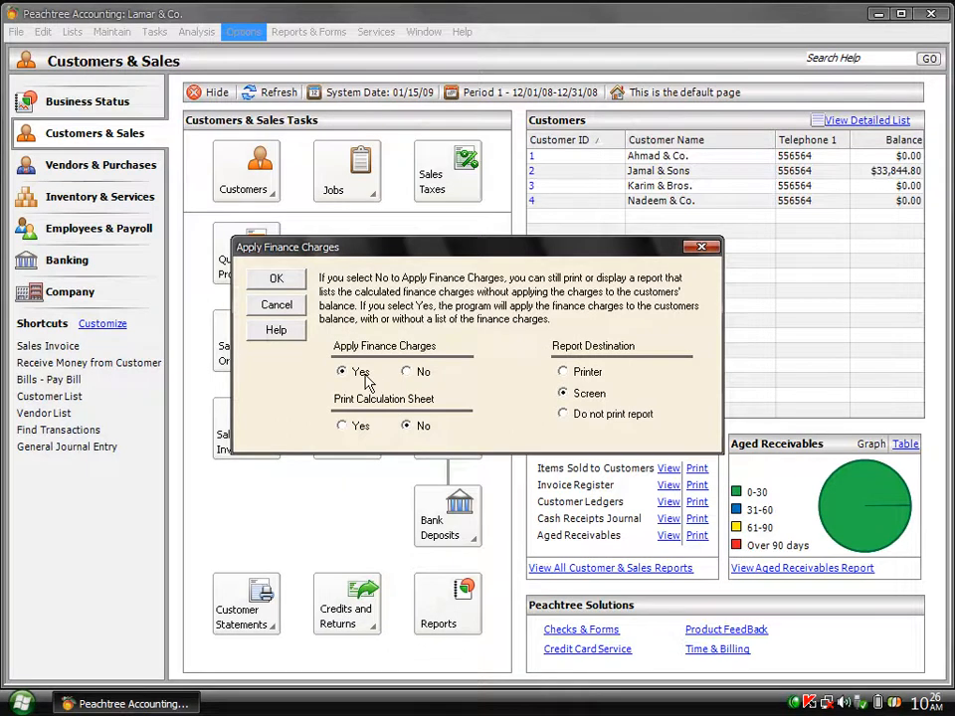
left_click(282, 286)
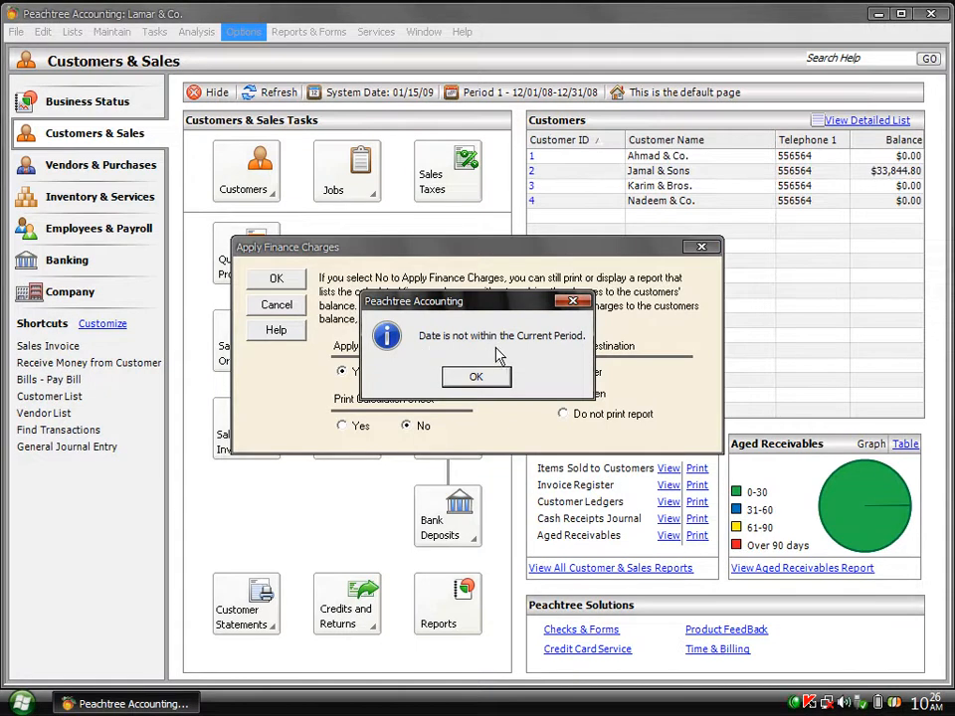
left_click(493, 378)
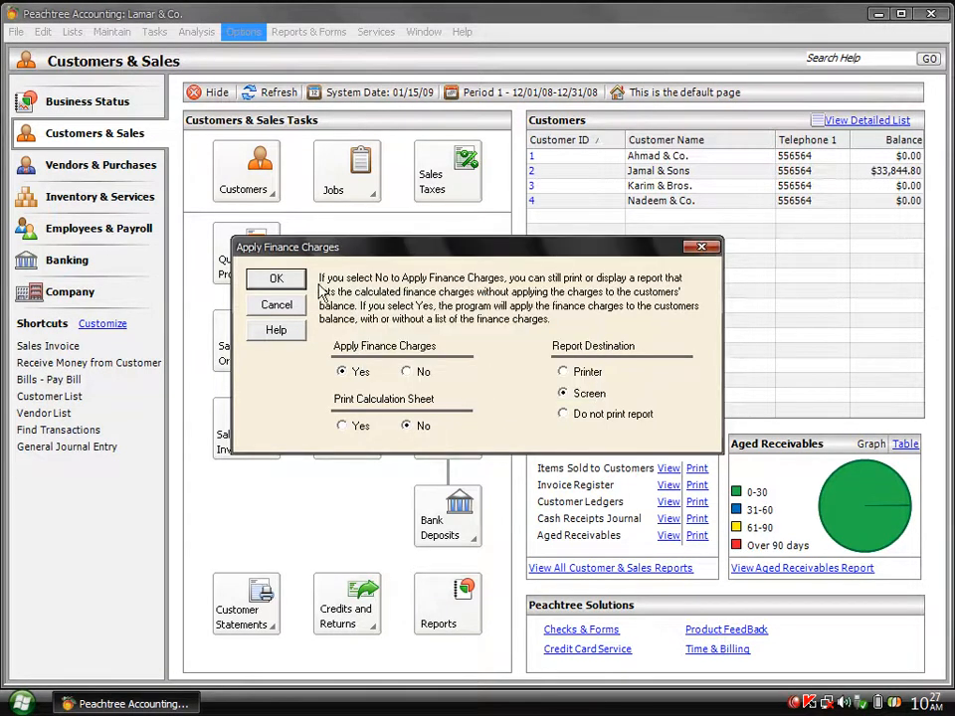
left_click(278, 306)
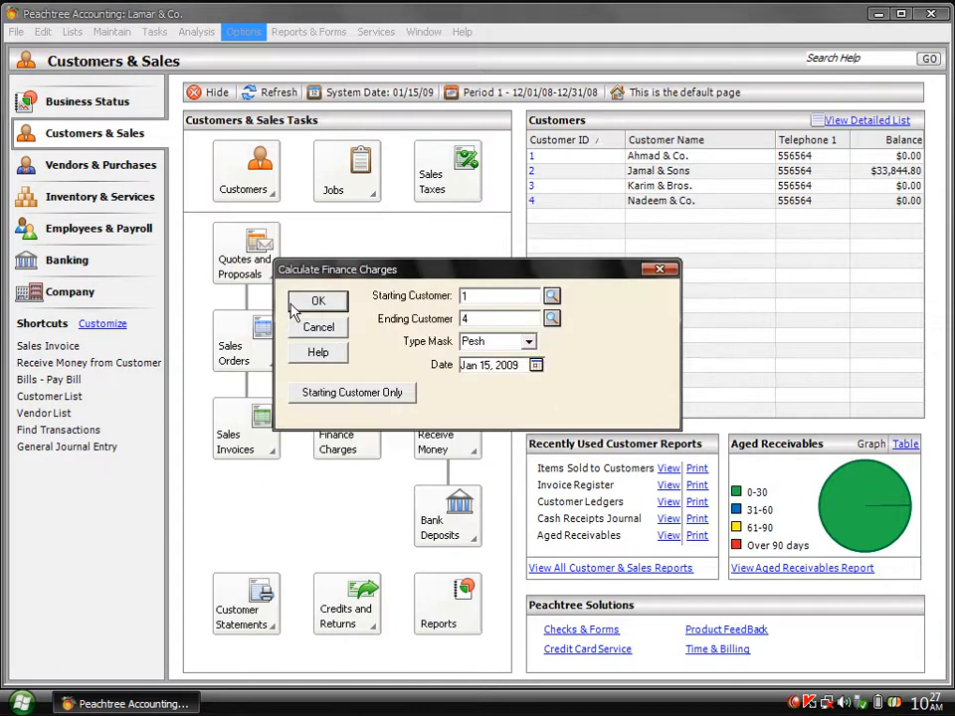
left_click(315, 330)
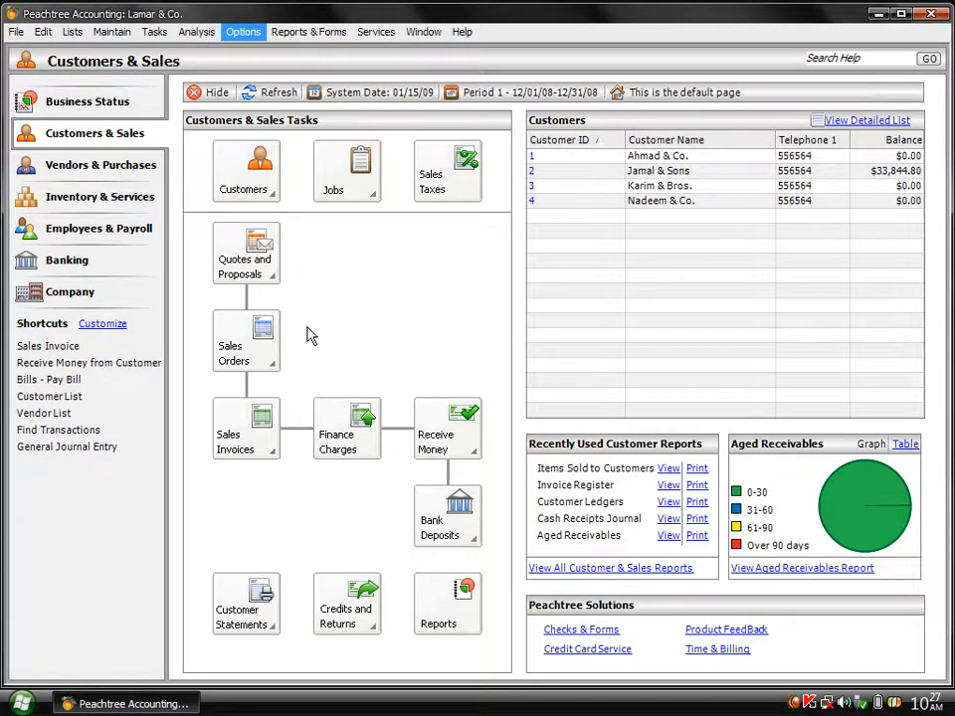
- Start a new sales invoice for Ahmad & Co
left_click(151, 36)
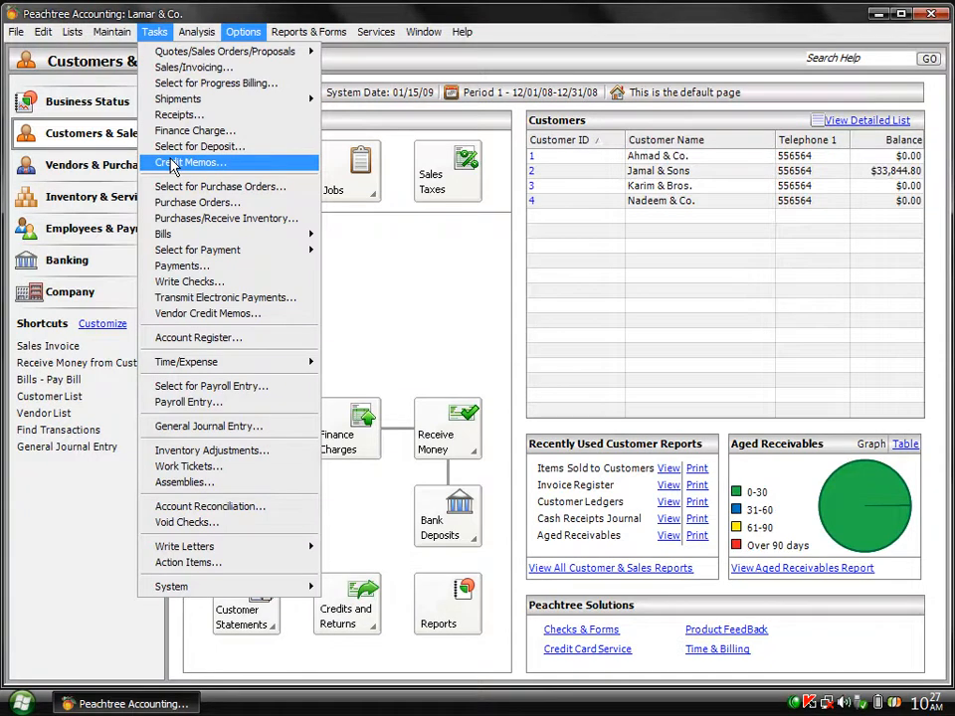
left_click(174, 69)
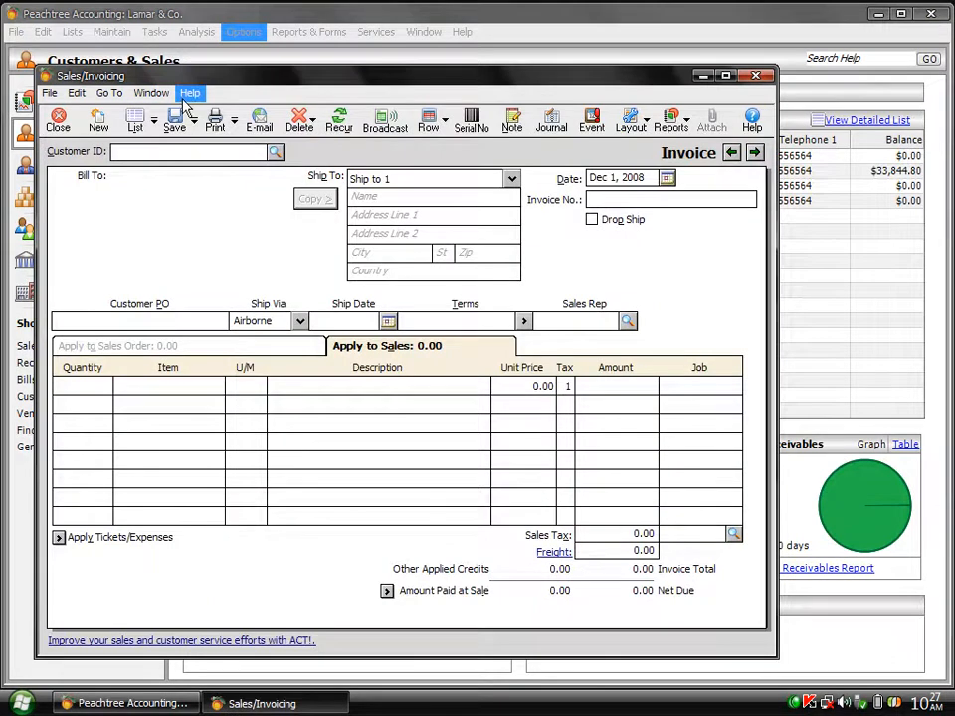
type("1")
key("Tab")
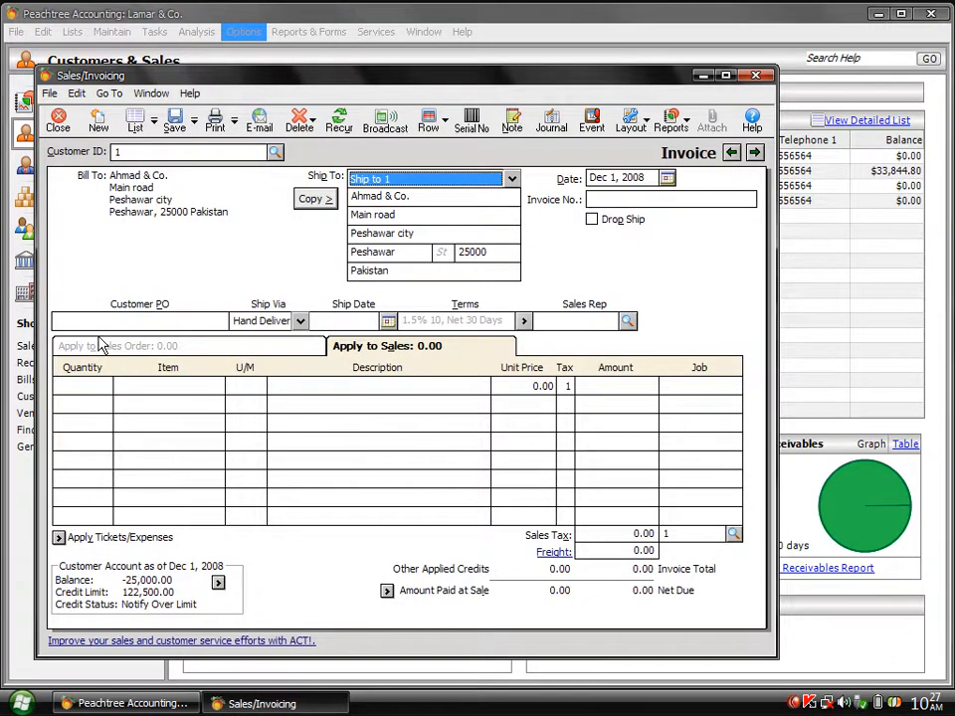
- Add 6 units of item 1, Pentium IV, and 6 units of item 4, Monitor, to the invoice lines
left_click(84, 388)
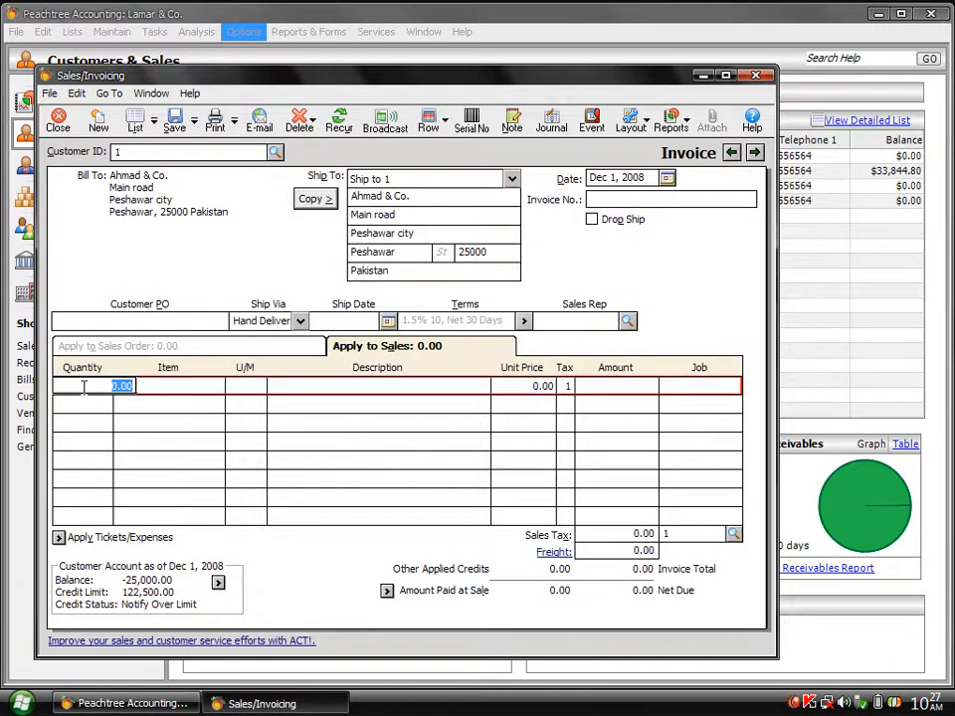
type("6")
key("Tab")
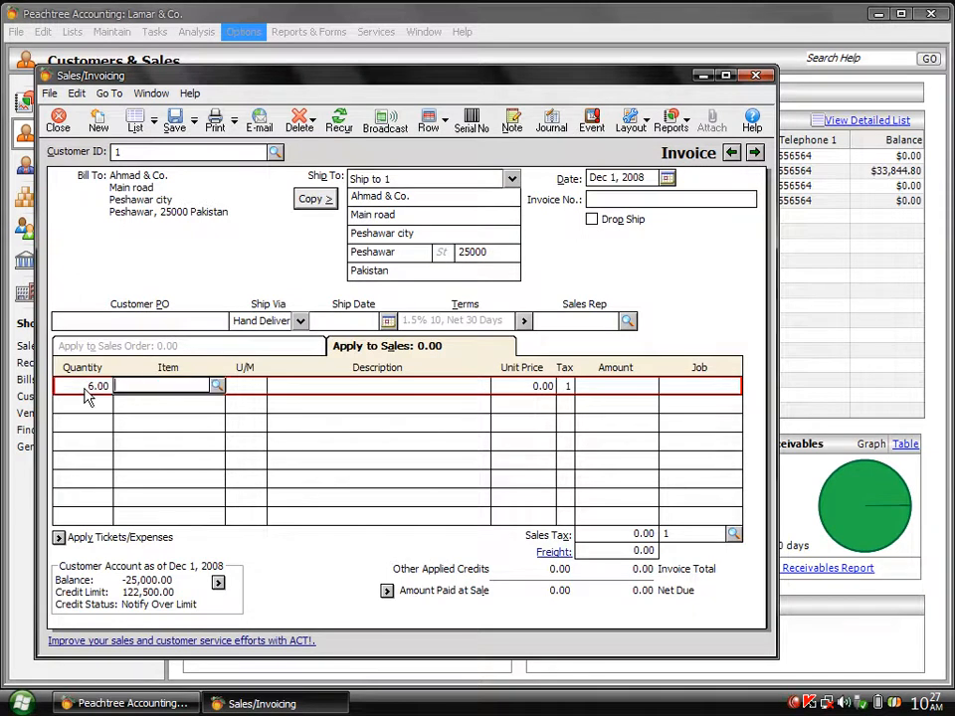
type("1")
key("Tab")
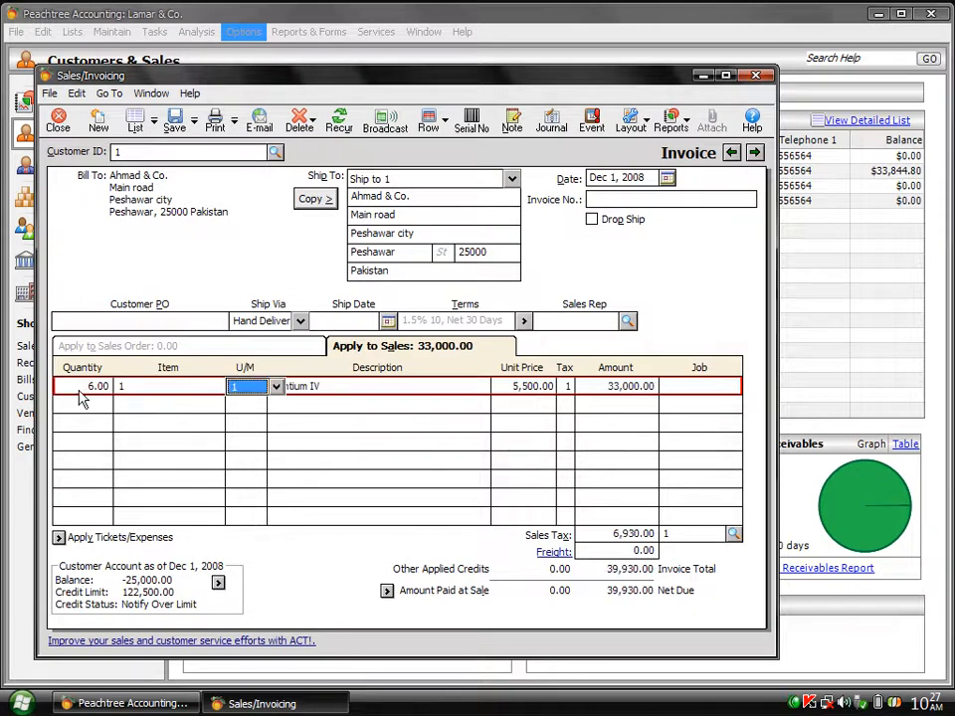
left_click(80, 405)
type("6")
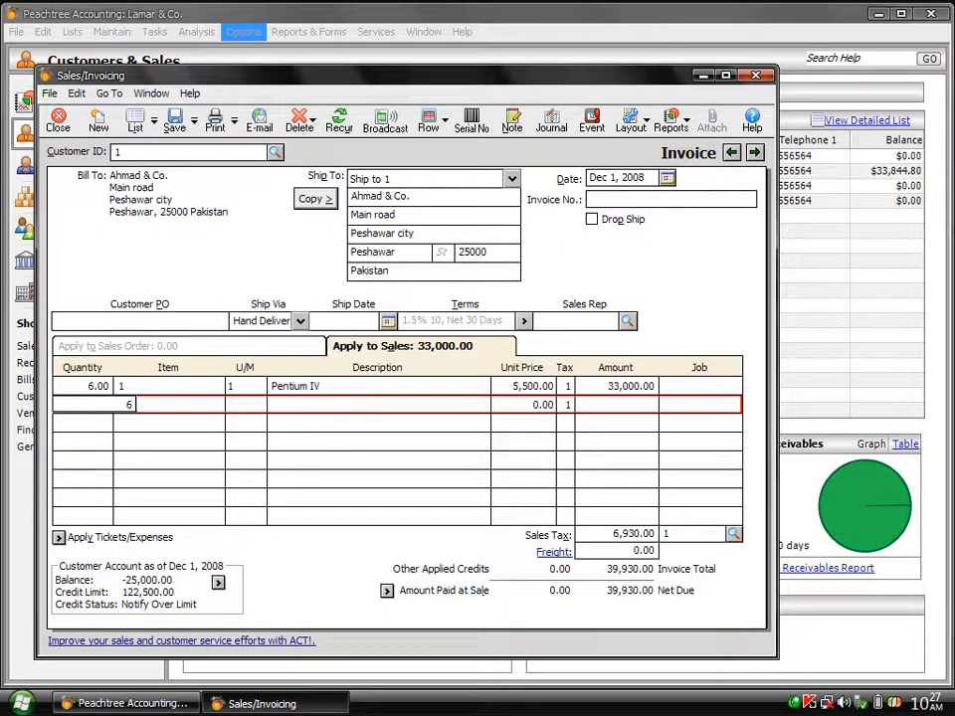
key("Tab")
type("4")
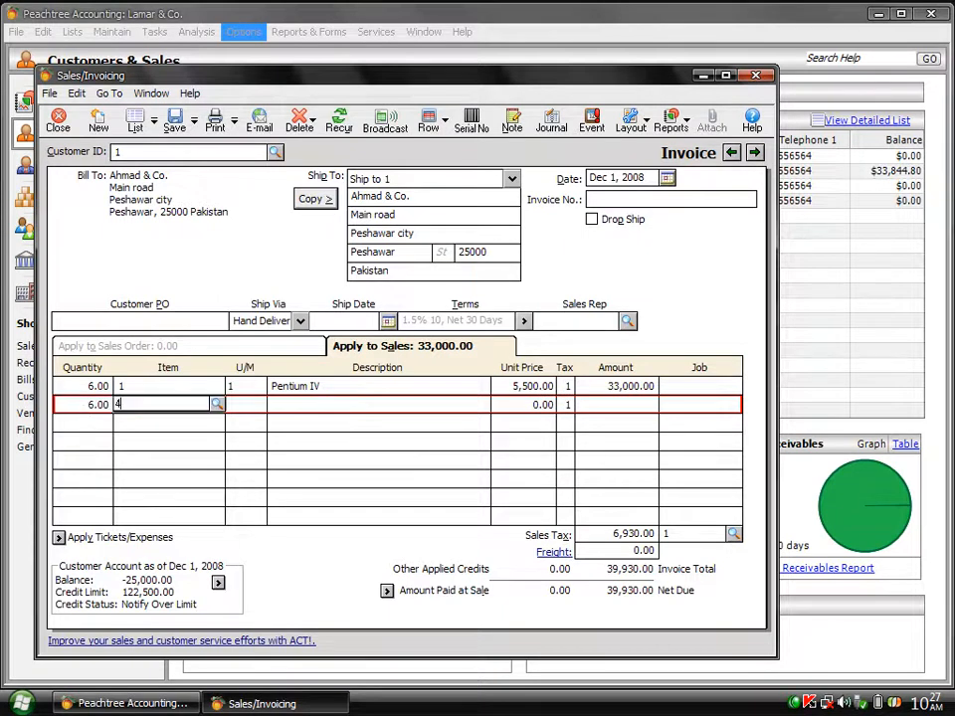
key("Tab")
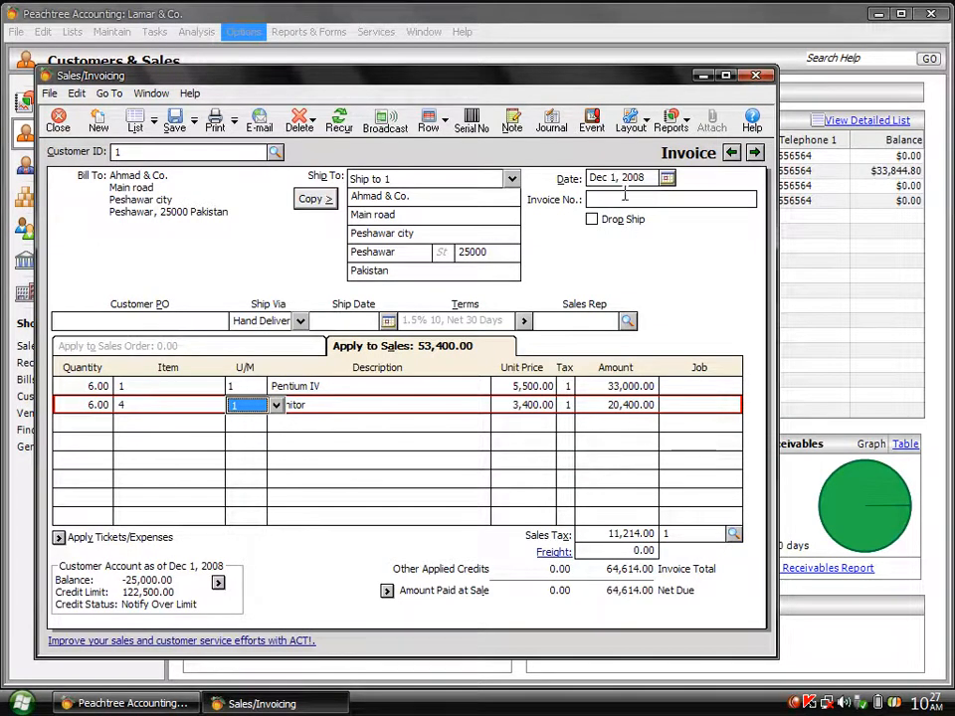
- Number the invoice 6678, save and close it, and refresh the customer balances
left_click(616, 198)
type("6678")
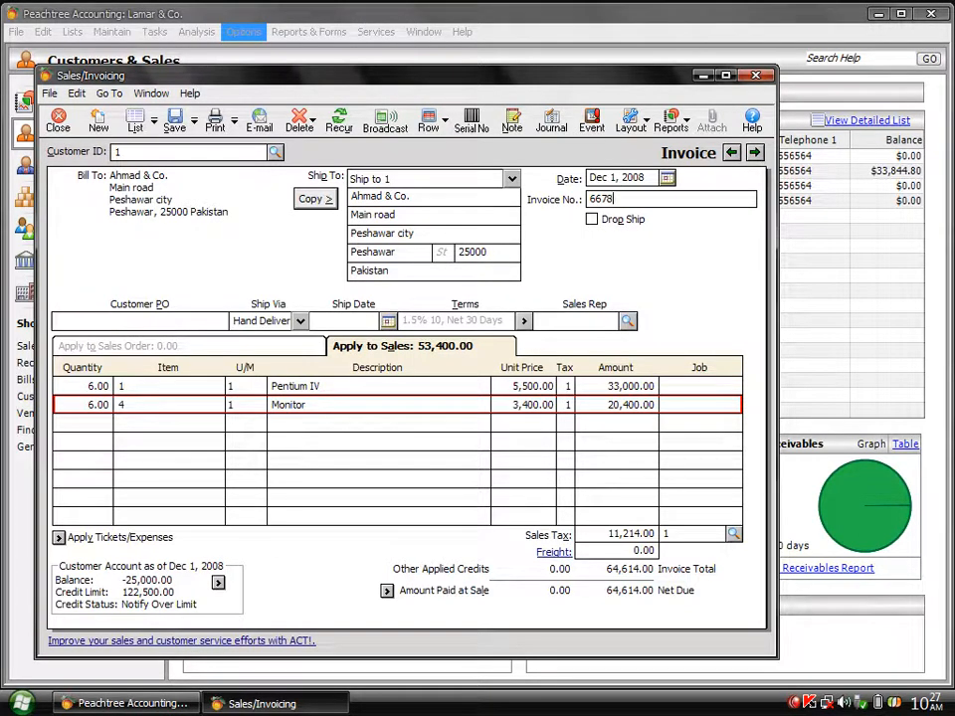
left_click(176, 126)
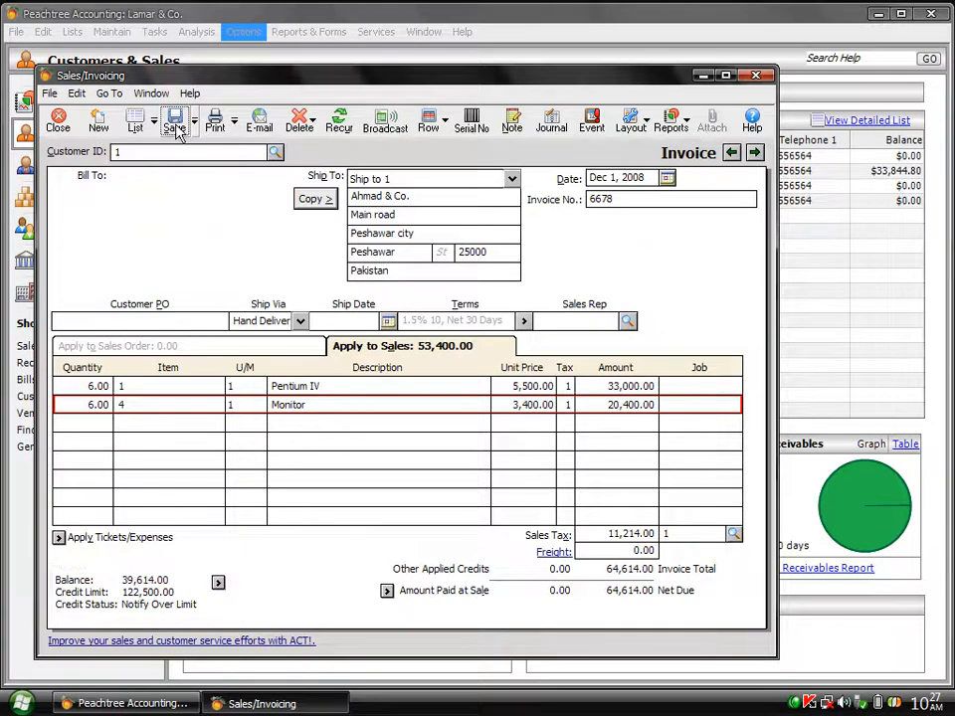
left_click(60, 123)
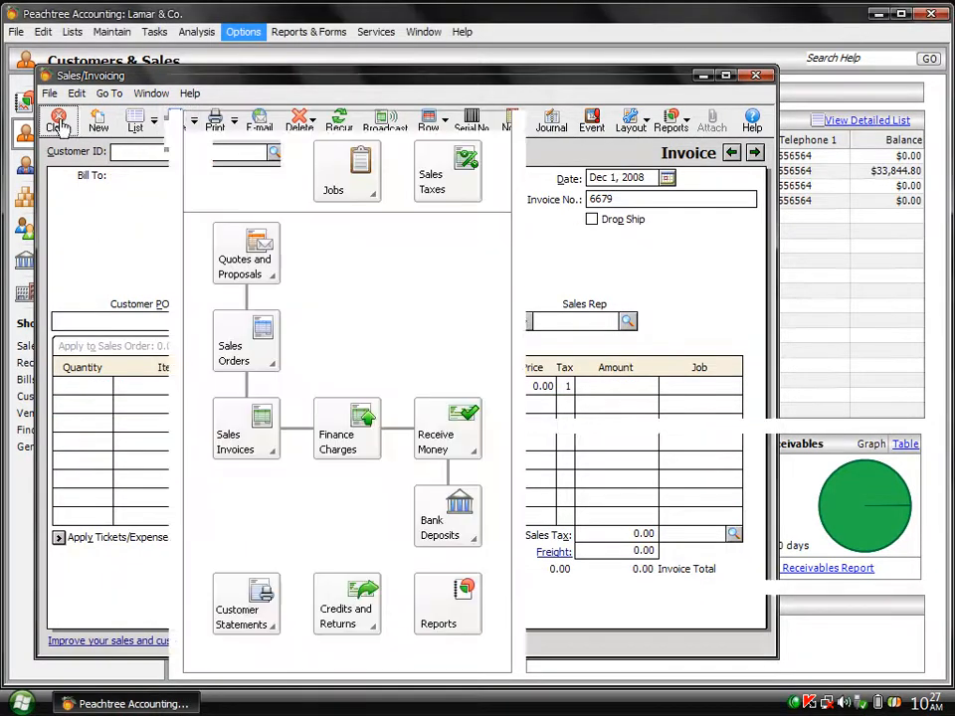
left_click(266, 94)
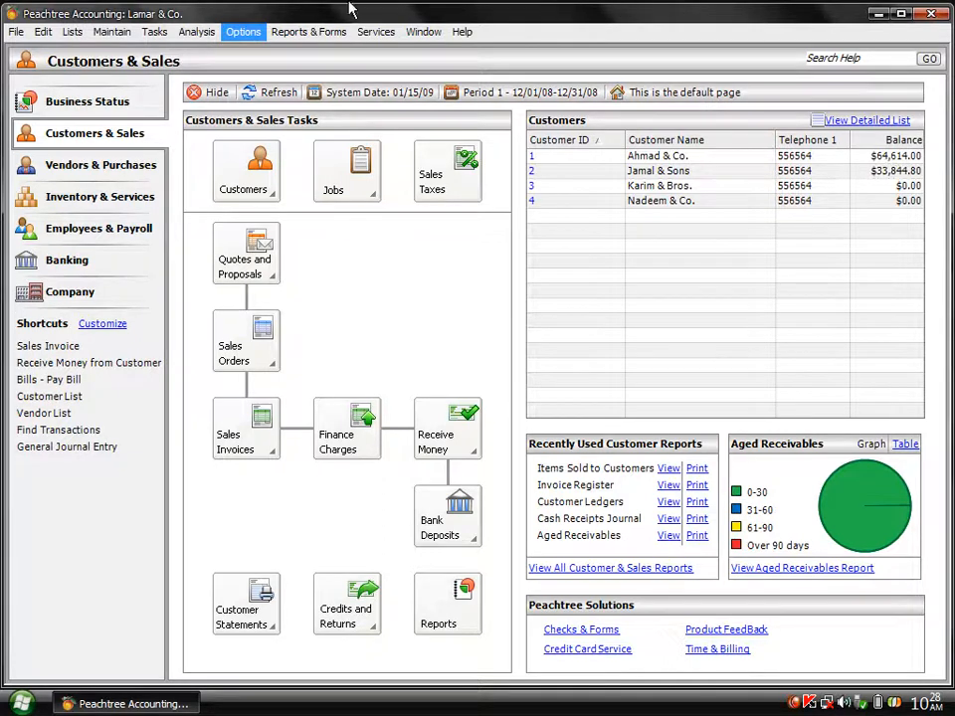
- Start a credit memo for Ahmad & Co. and apply it to invoice 6678
left_click(154, 33)
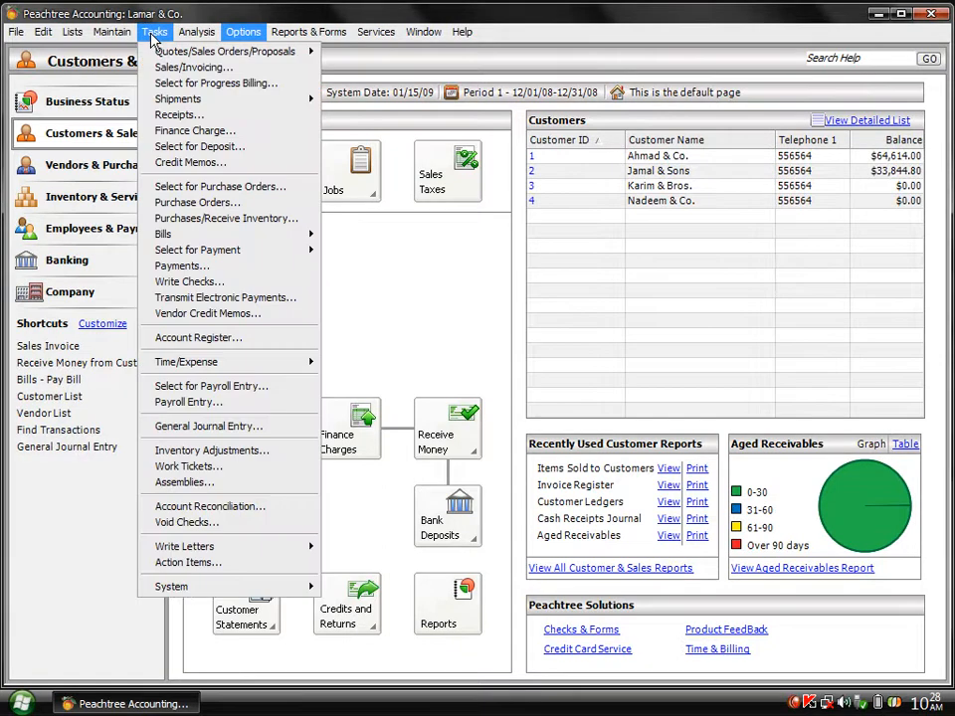
left_click(187, 163)
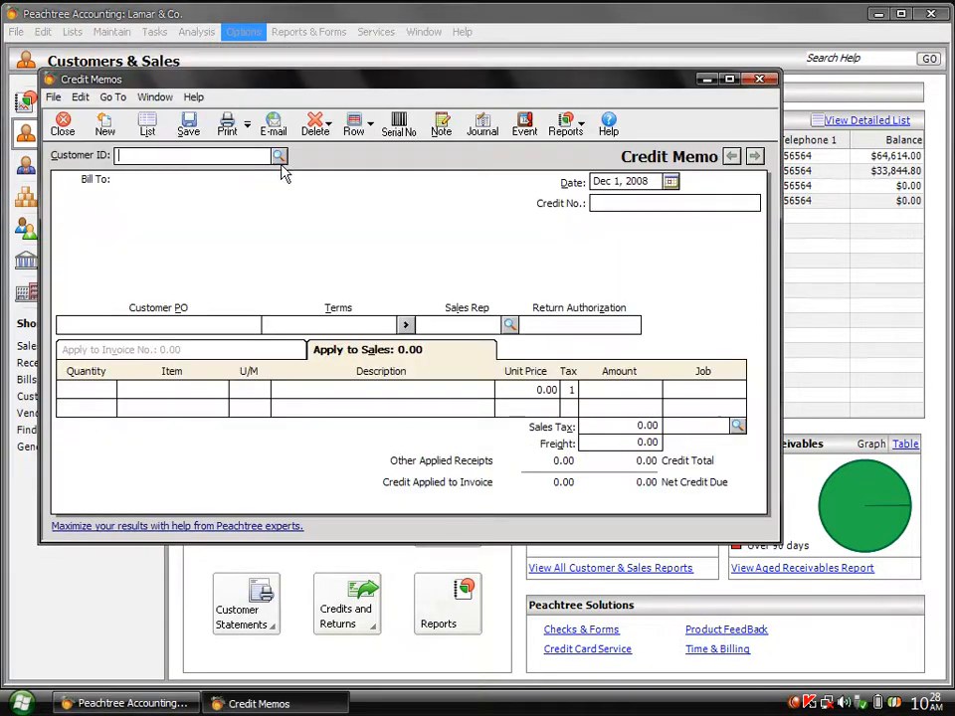
left_click(280, 156)
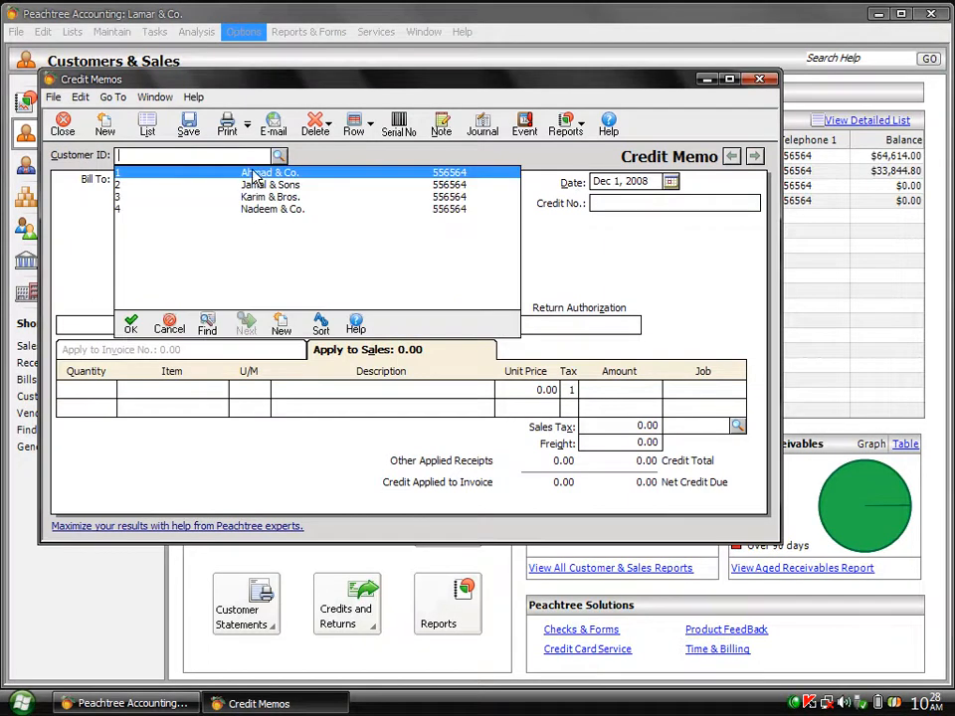
double_click(251, 175)
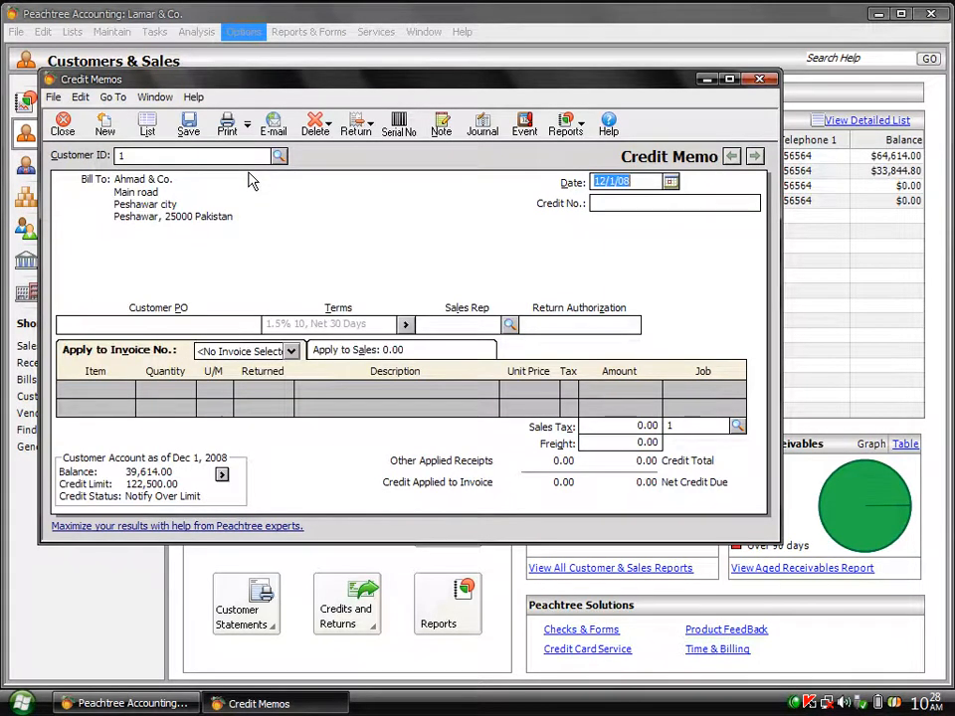
left_click(283, 352)
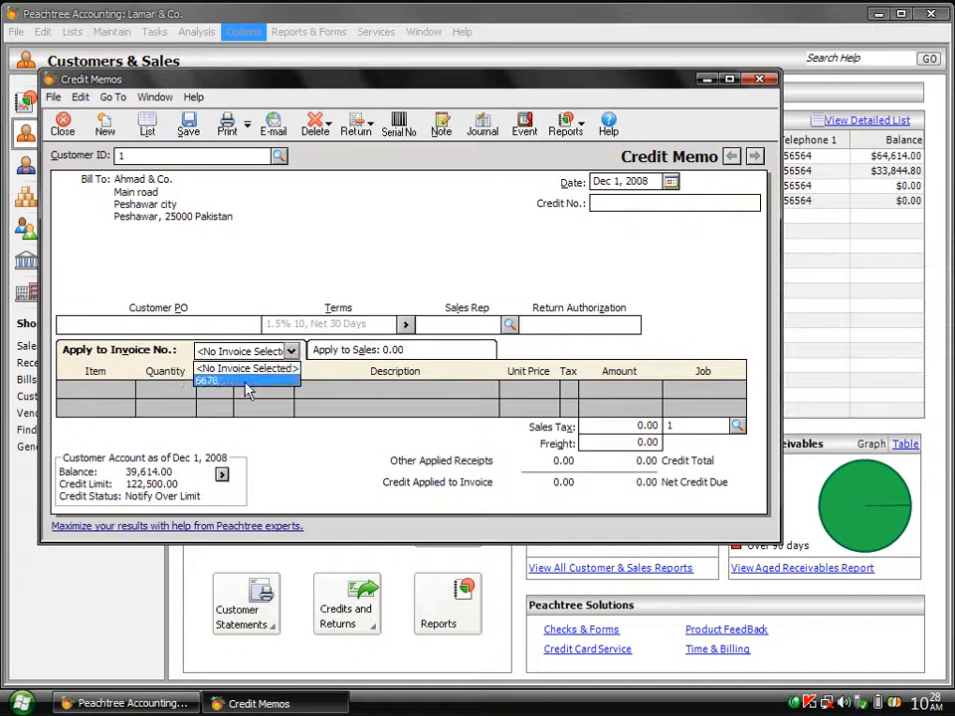
left_click(246, 383)
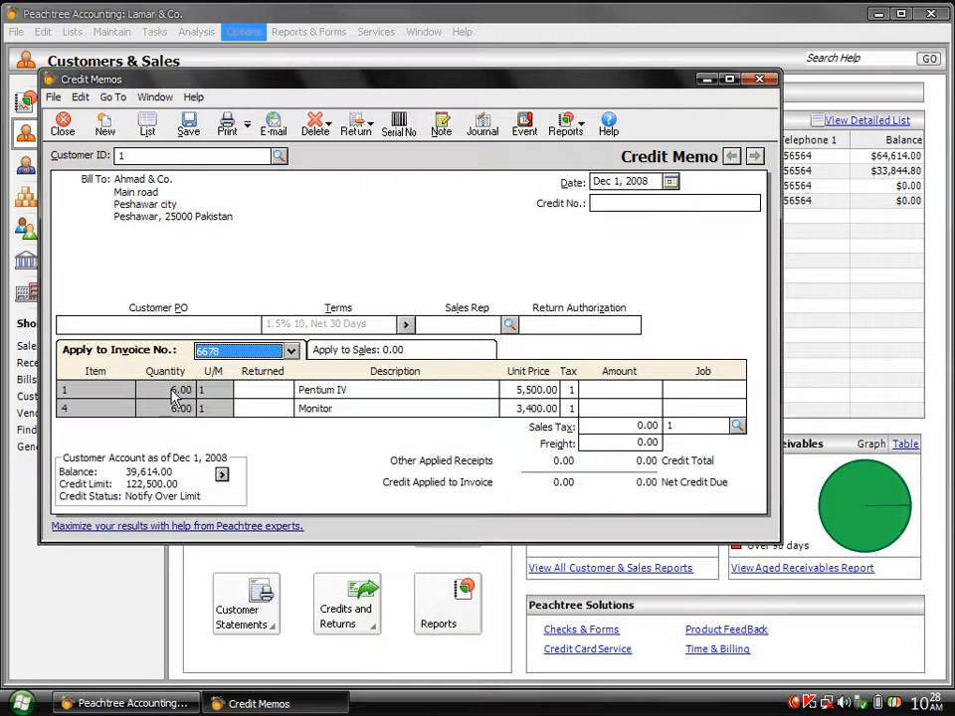
- Record 2 Pentium IV units and 6 Monitors as returned, and save the memo with credit number 1
left_click(243, 390)
type("2")
key("Tab")
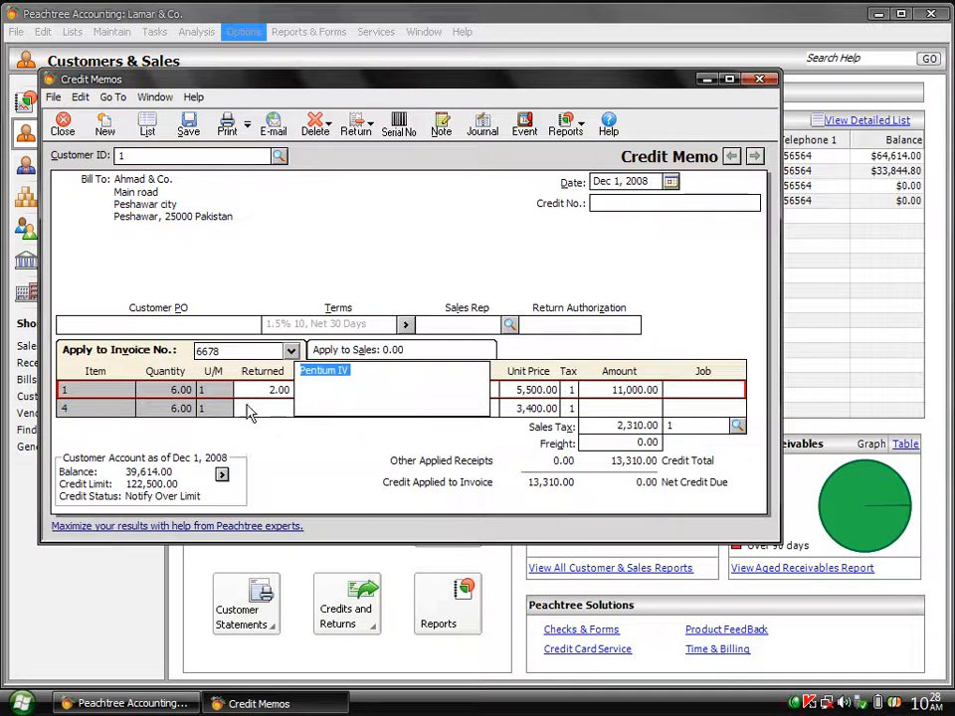
left_click(245, 408)
type("6")
key("Tab")
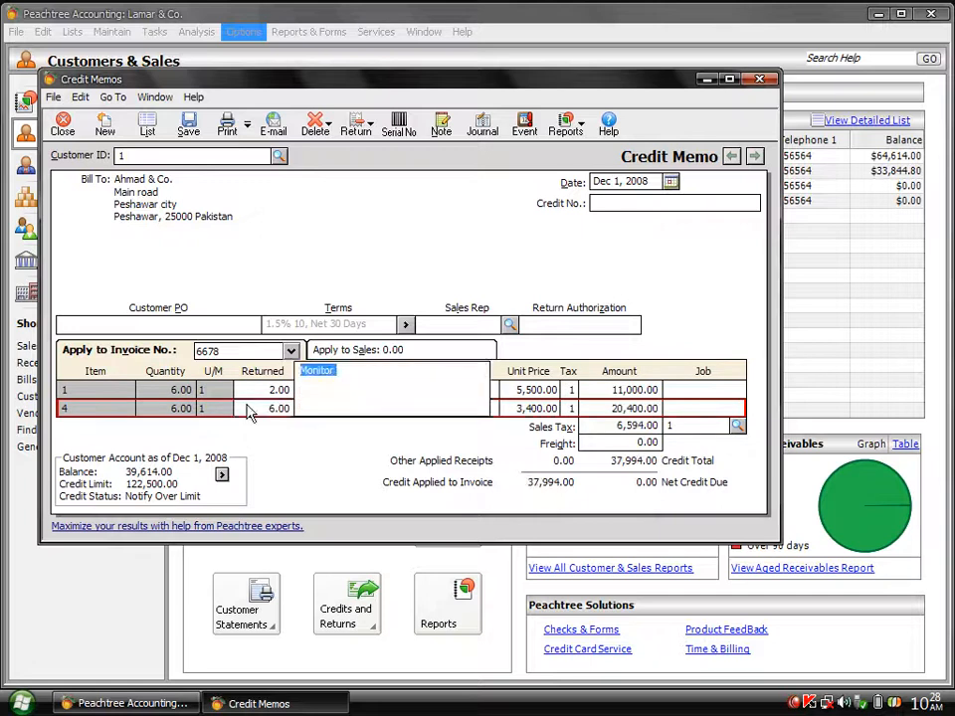
key("Tab")
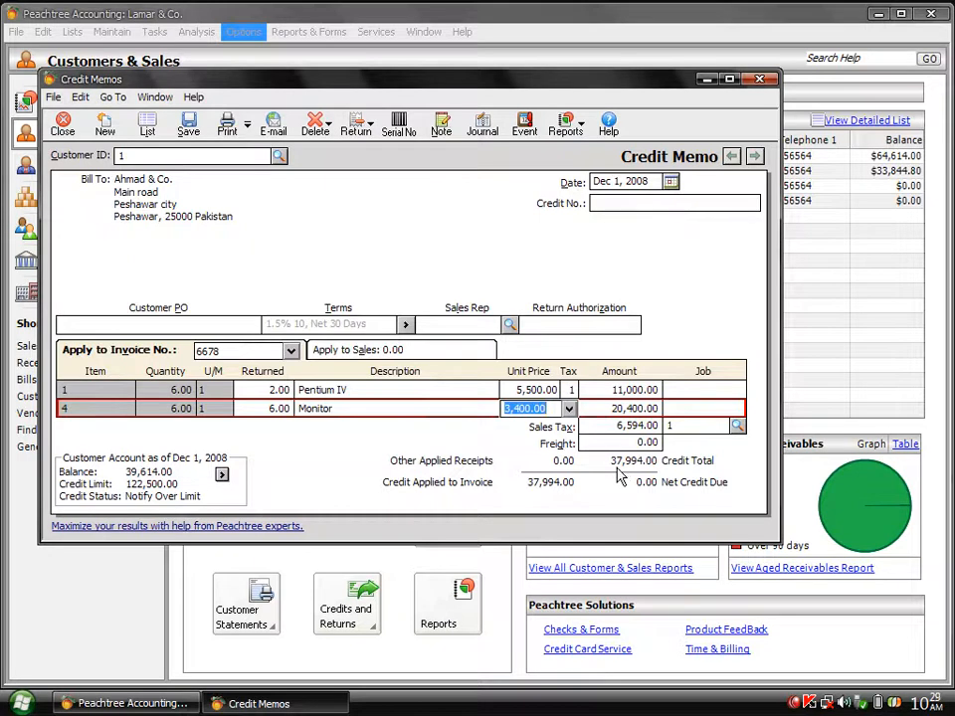
left_click(605, 203)
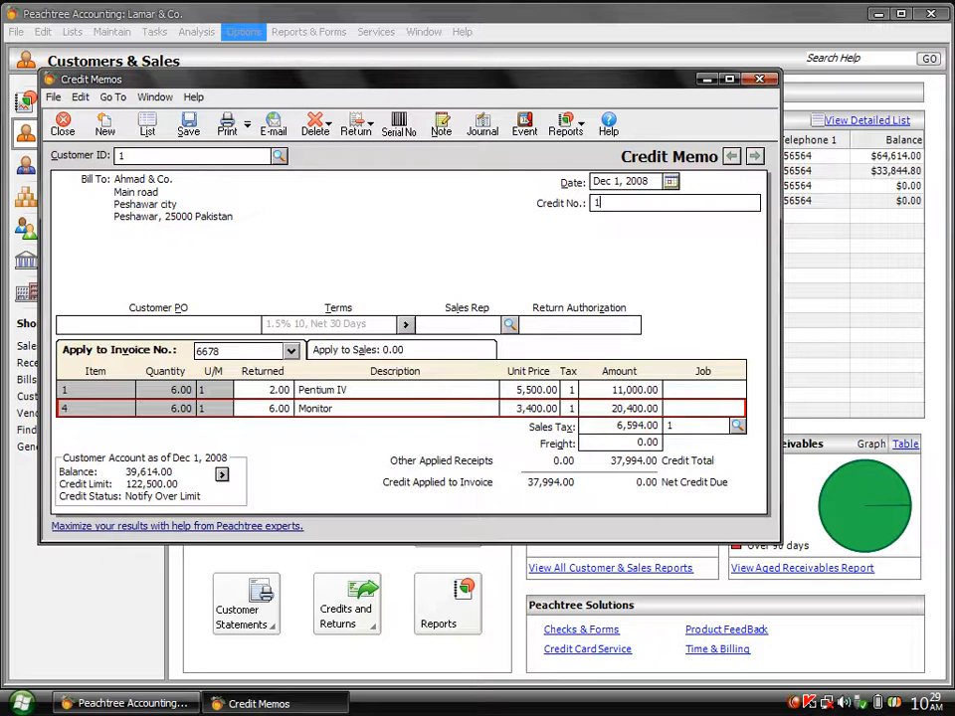
left_click(189, 127)
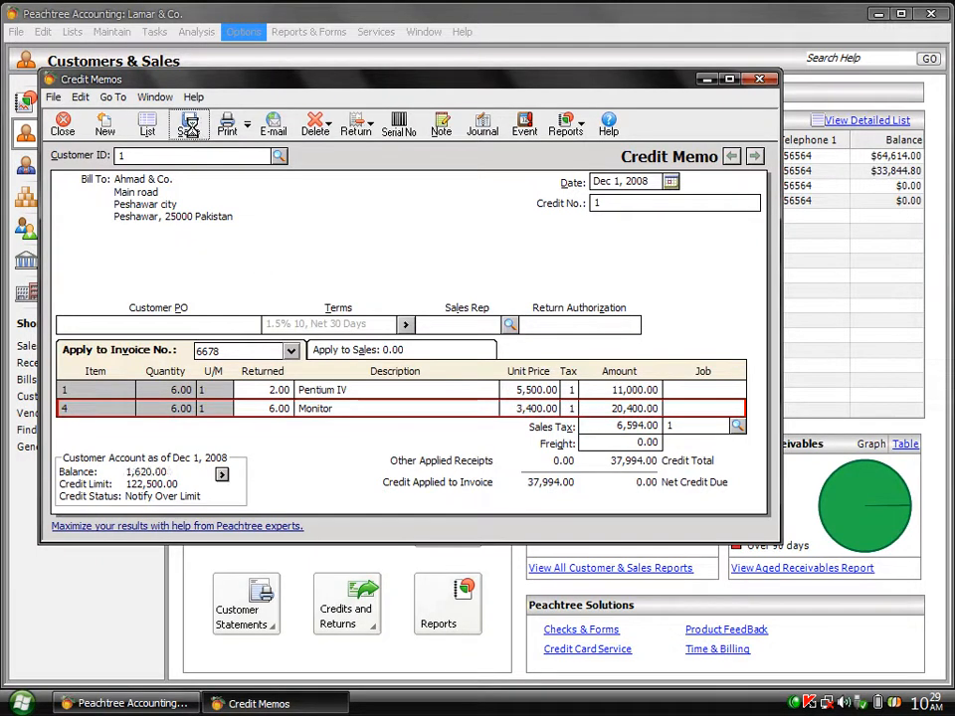
- Close the credit memo and review Ahmad & Co.'s invoice 6678 from the Business Status page
left_click(62, 130)
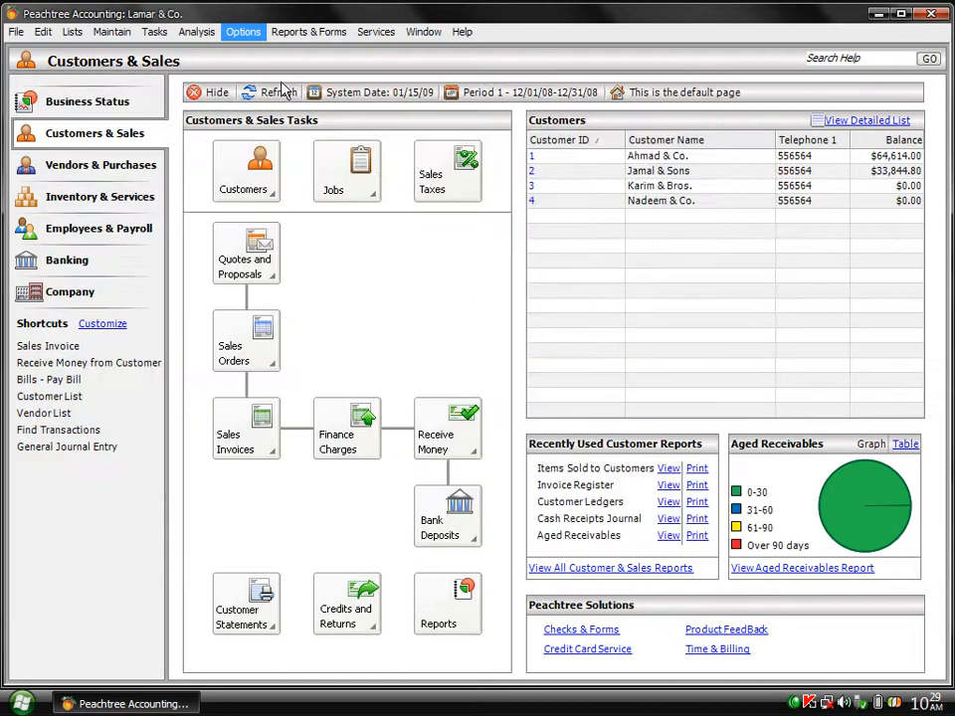
left_click(271, 97)
left_click(87, 110)
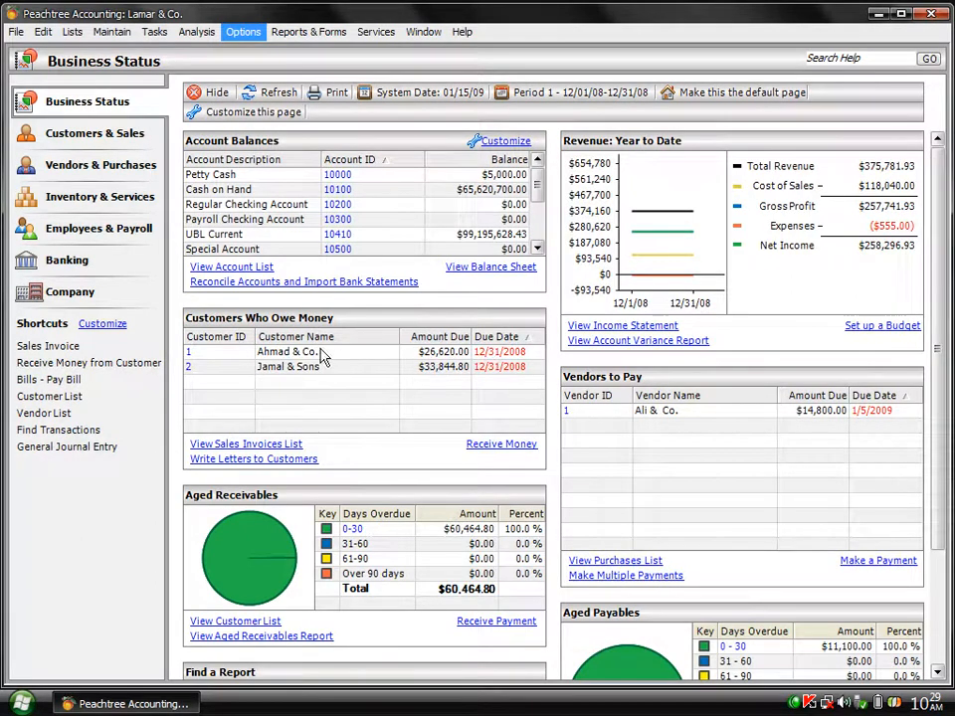
left_click(192, 360)
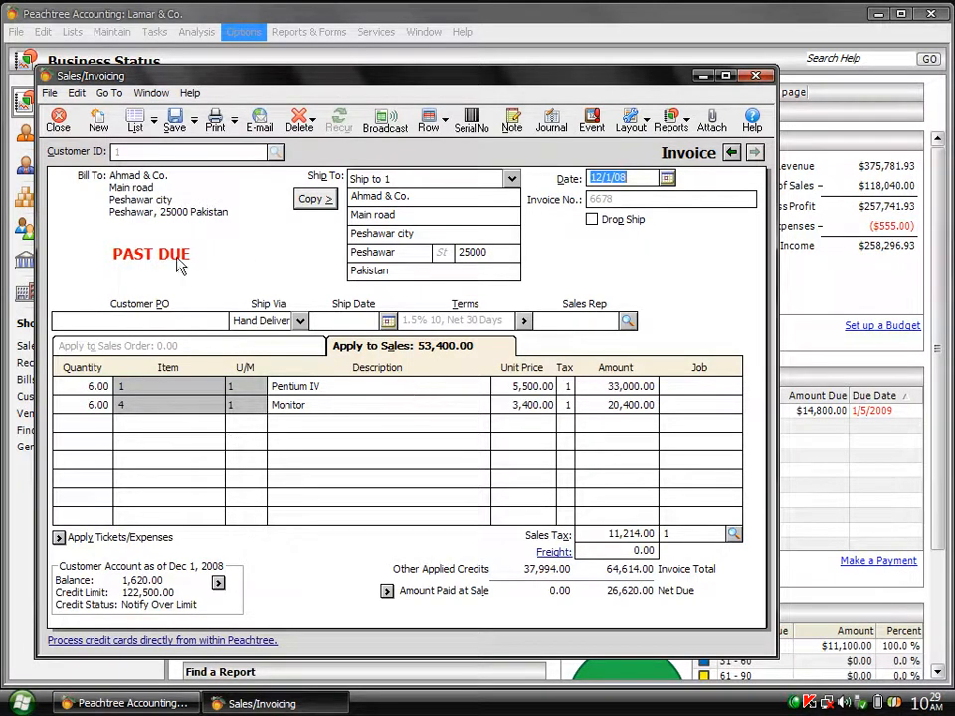
left_click(58, 120)
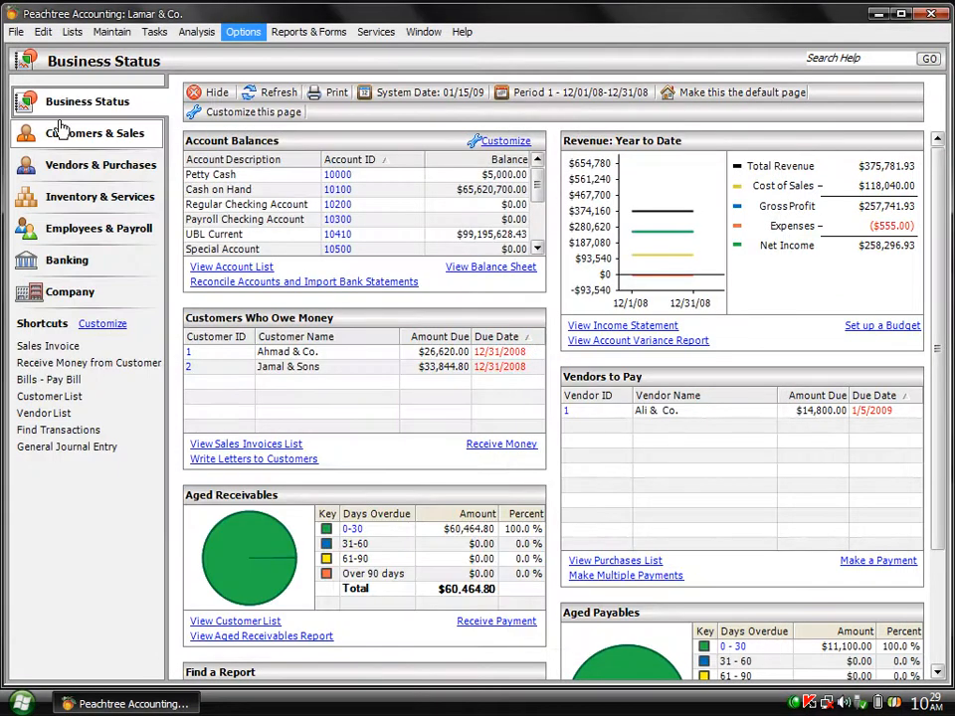
- Start an inventory purchase from vendor 1, Ali & Co
left_click(146, 33)
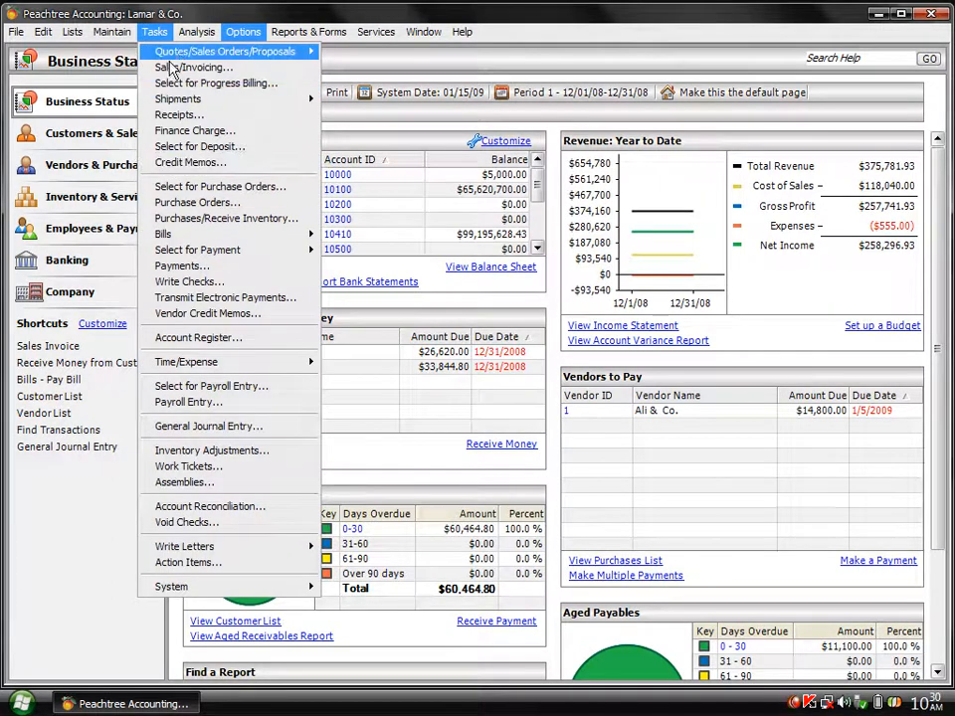
mouse_move(169, 254)
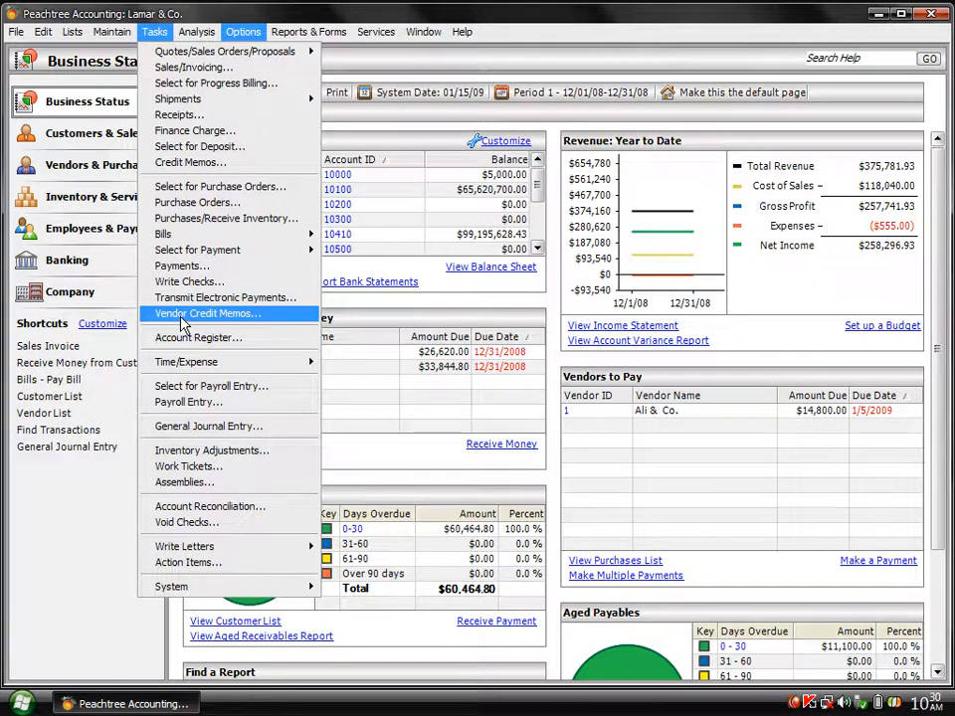
left_click(184, 219)
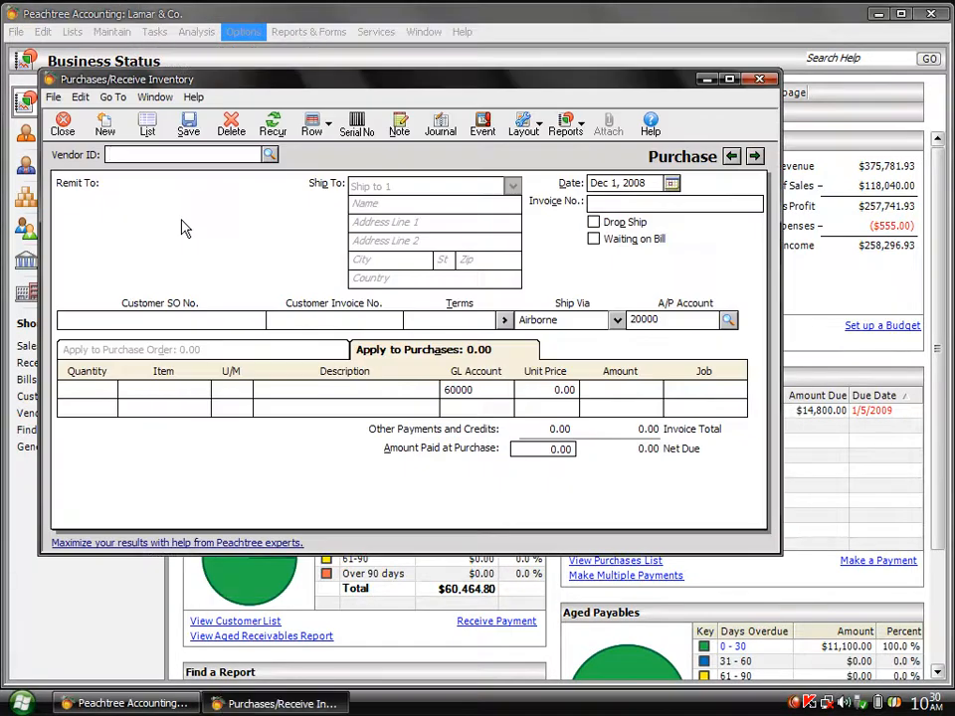
left_click(270, 155)
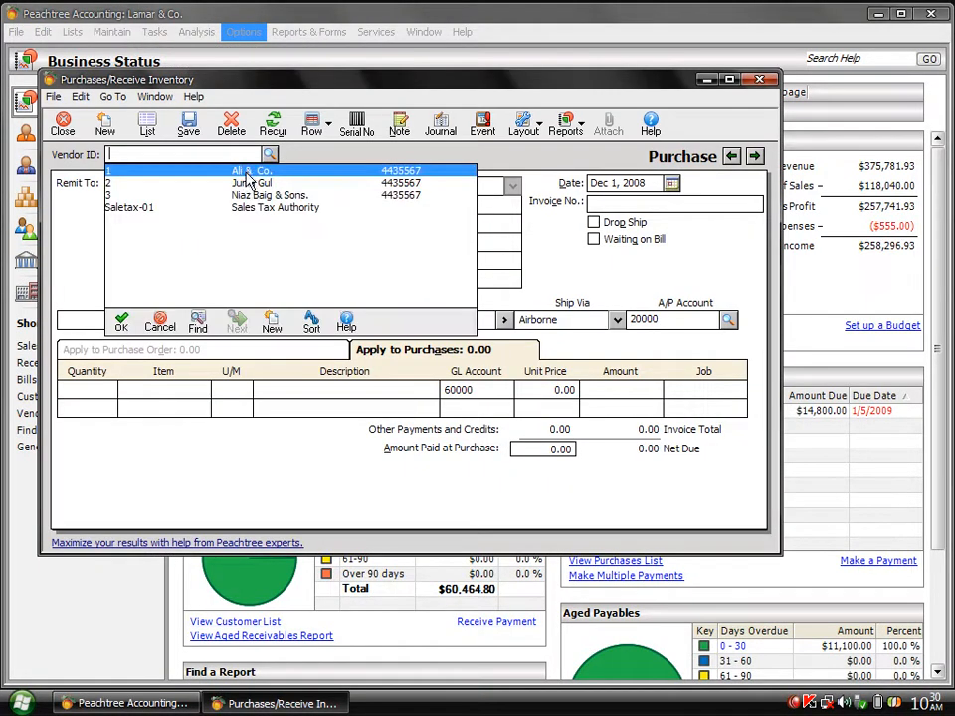
left_click(246, 173)
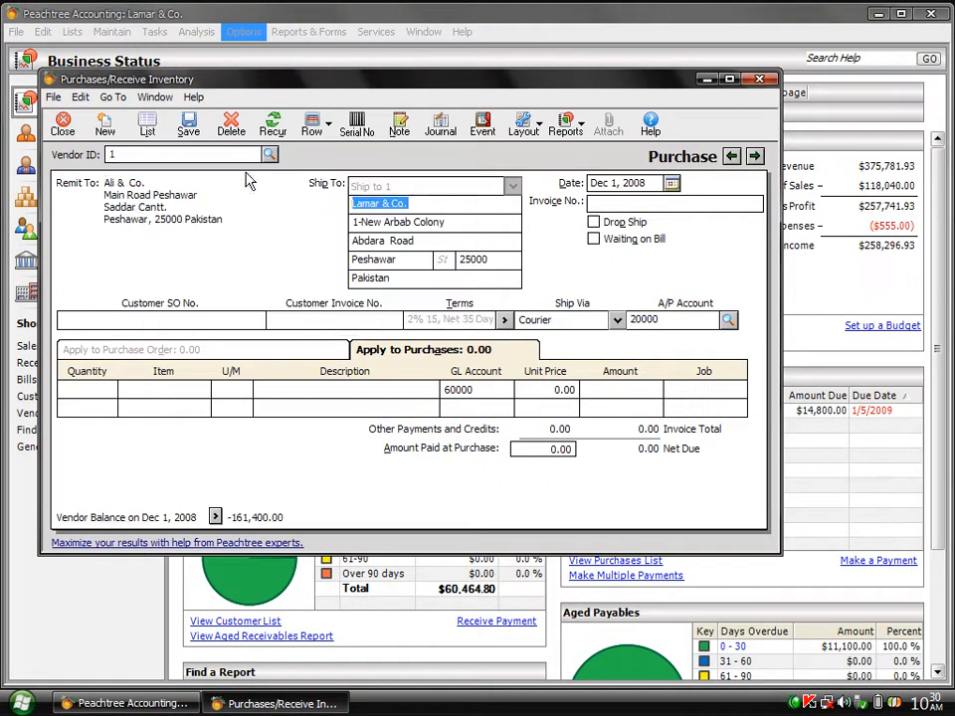
- Add 120 units of item 1, Pentium IV, and 120 units of item 3, Mouse & Keyboard, to the purchase lines
left_click(87, 388)
type("120")
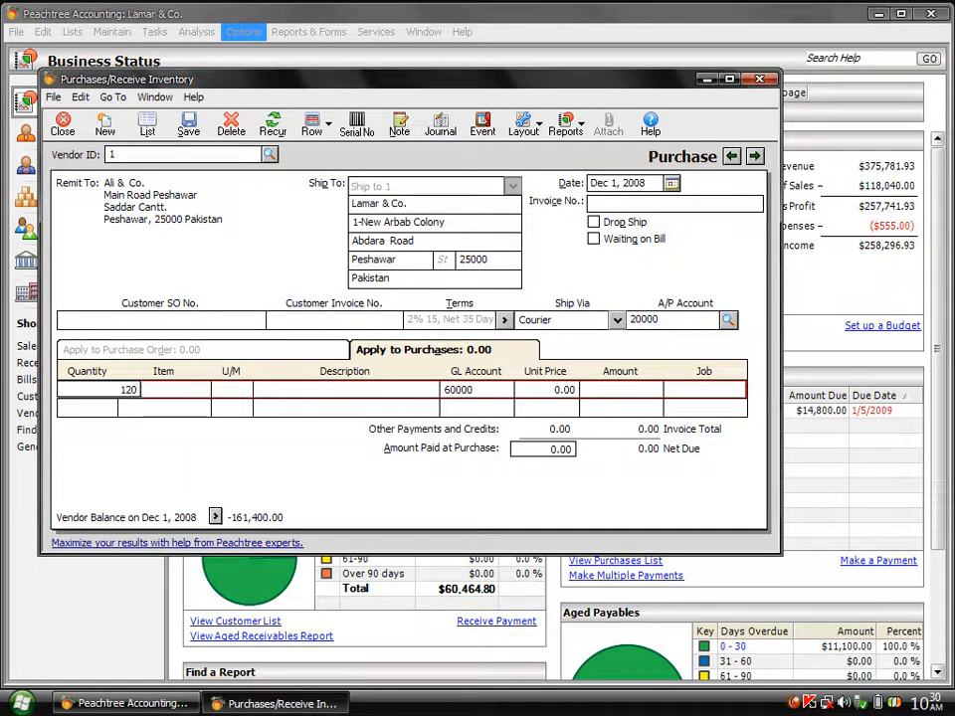
key("Tab")
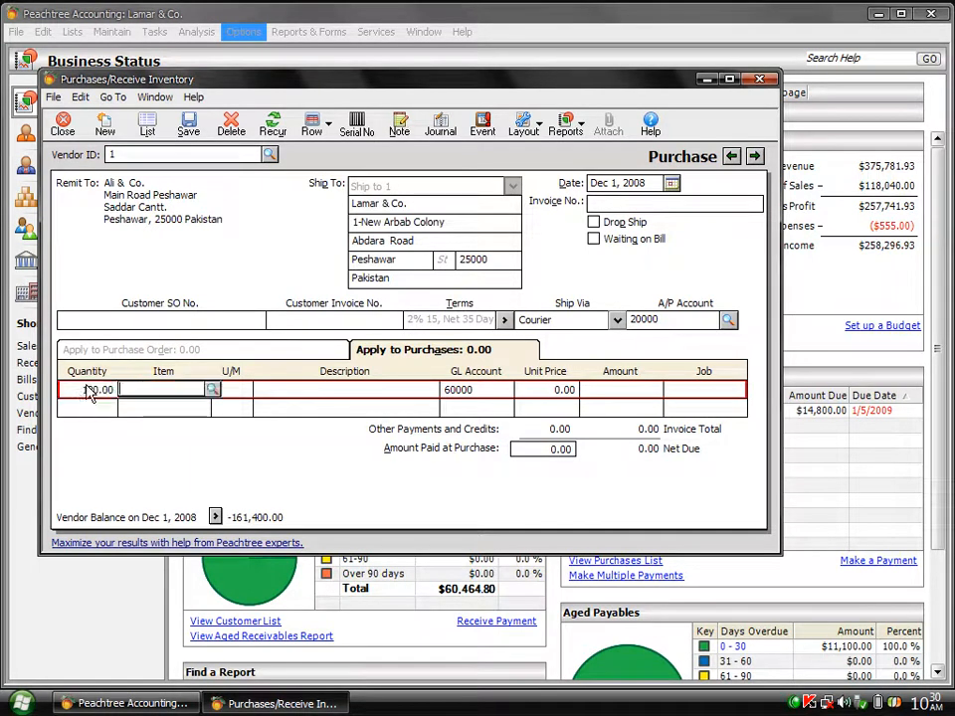
type("1")
key("Tab")
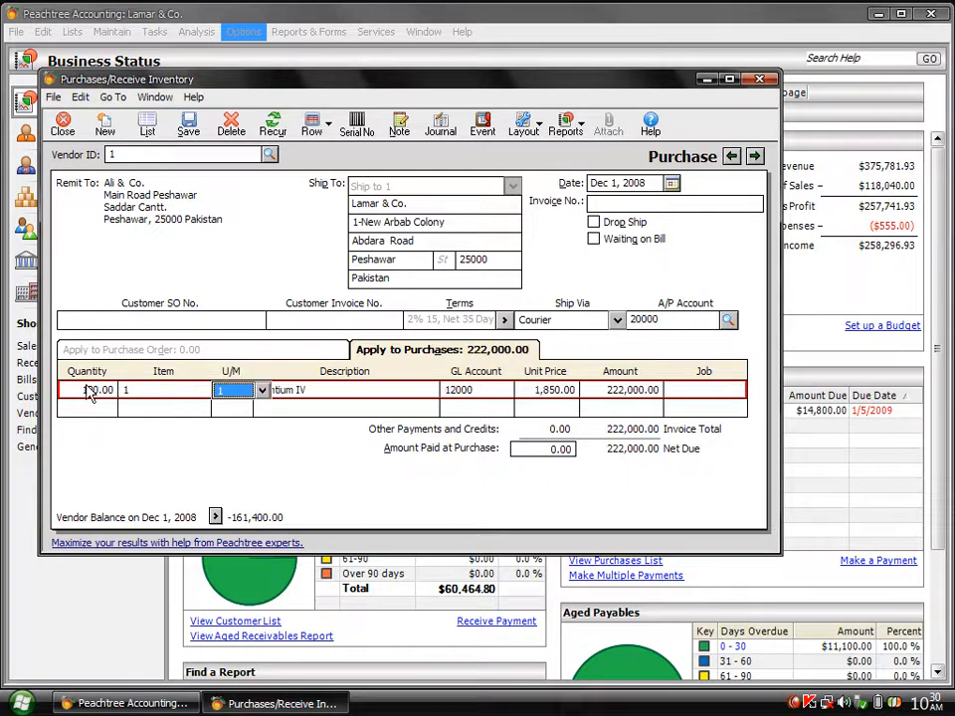
left_click(88, 409)
type("120")
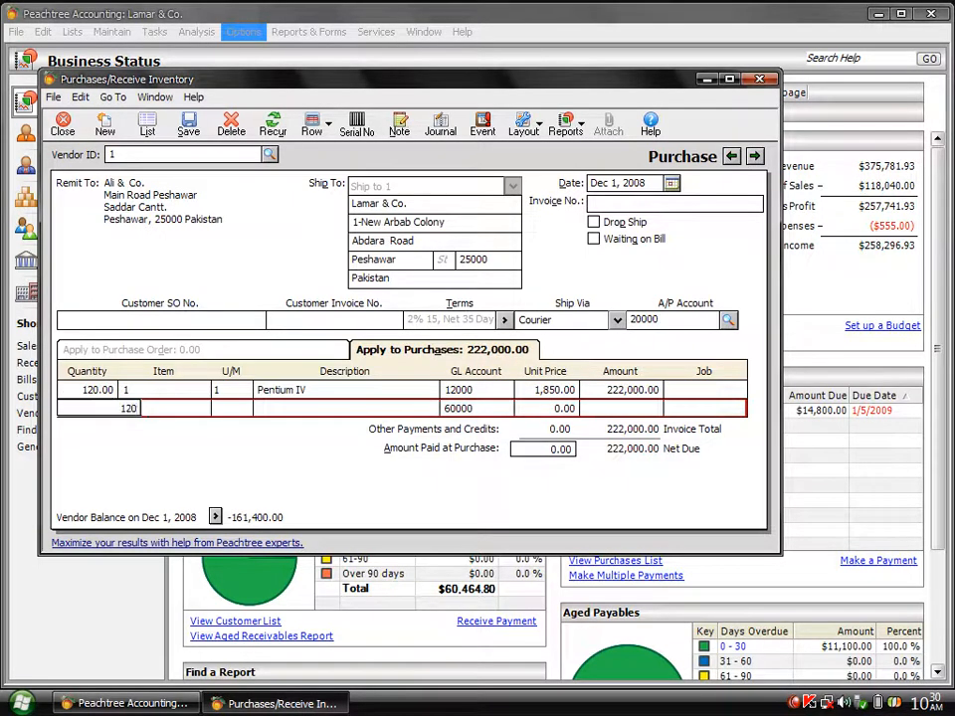
key("Tab")
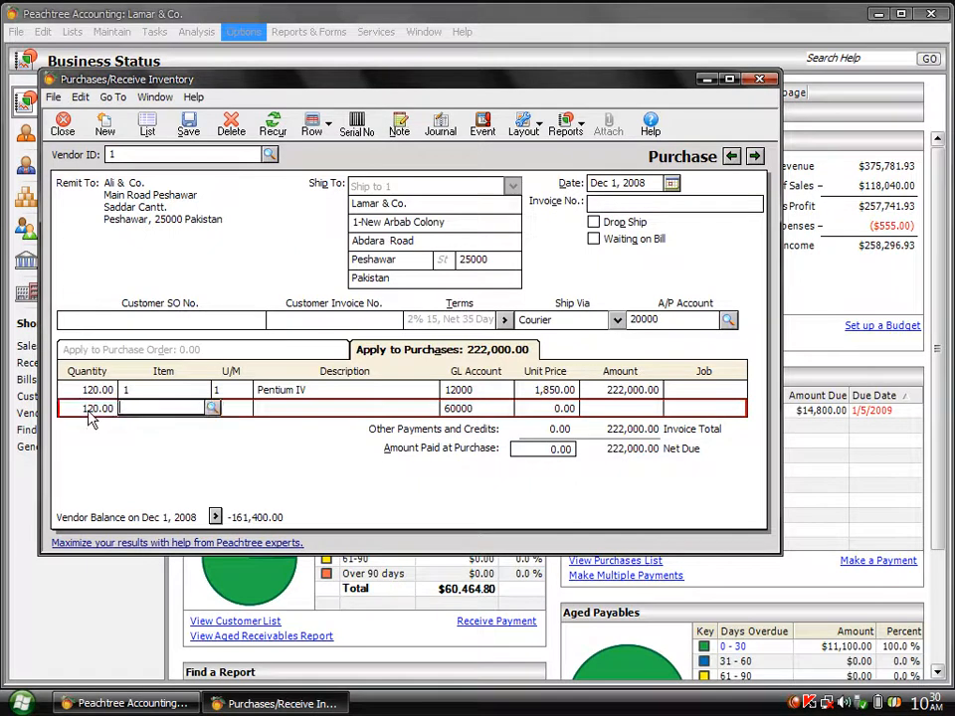
type("3")
key("Tab")
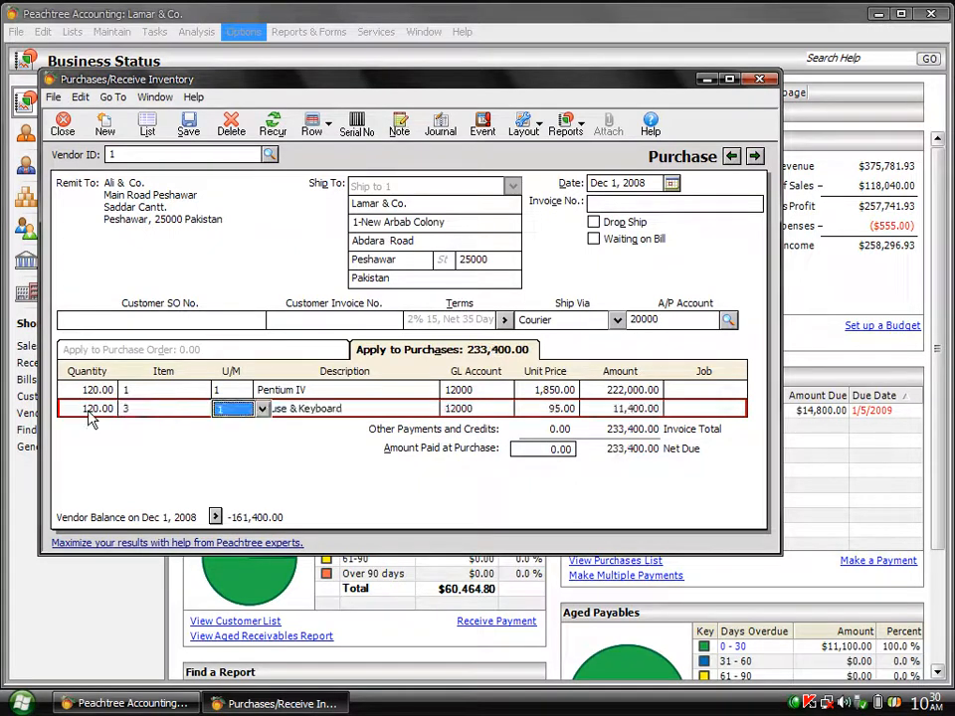
- Number the purchase invoice 22334, then save and close it
left_click(615, 207)
type("22334")
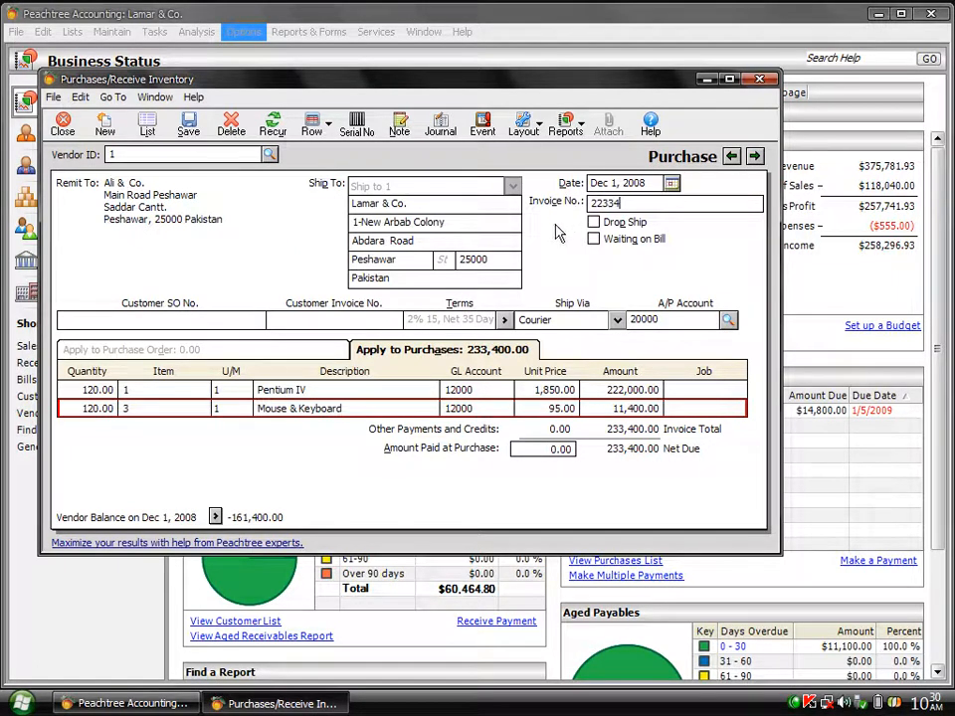
left_click(189, 127)
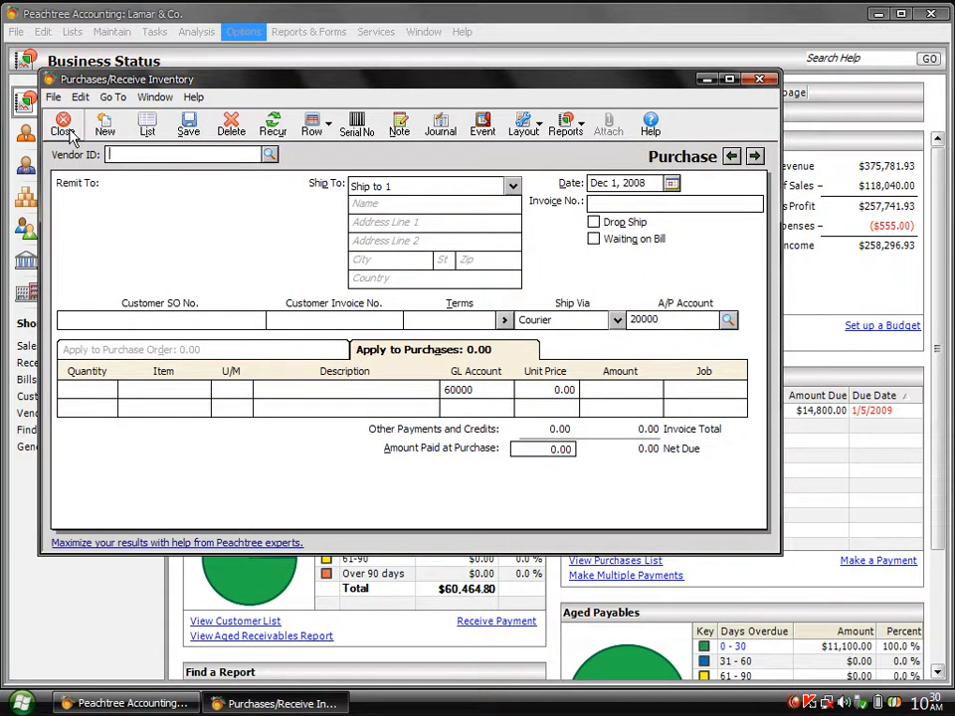
left_click(67, 131)
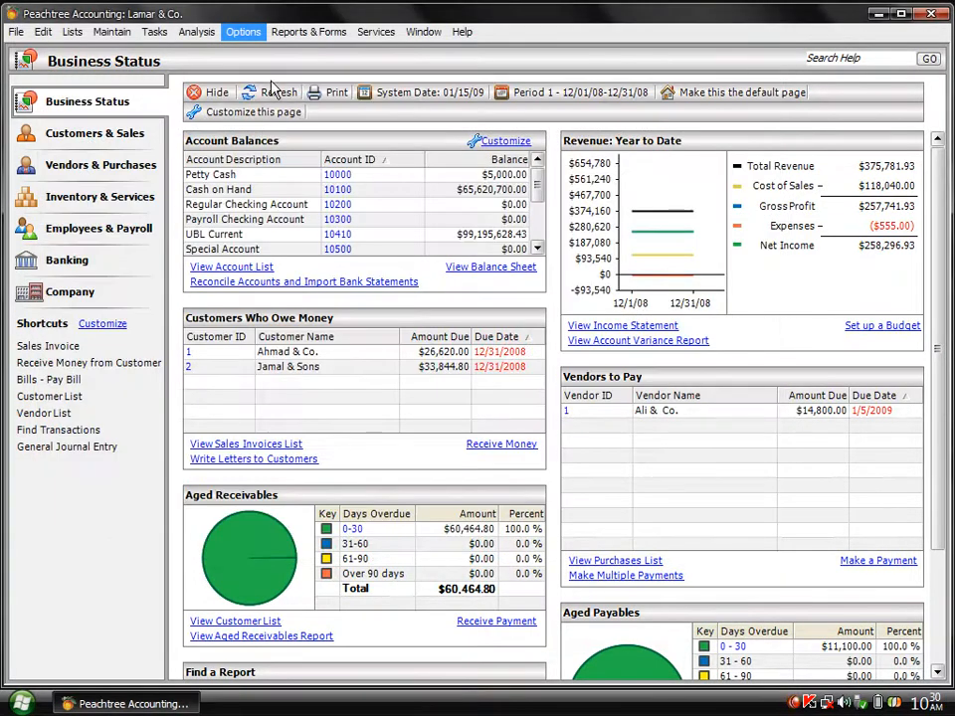
- Refresh the vendor balances and review Ali & Co.'s newly recorded purchase invoice
left_click(275, 93)
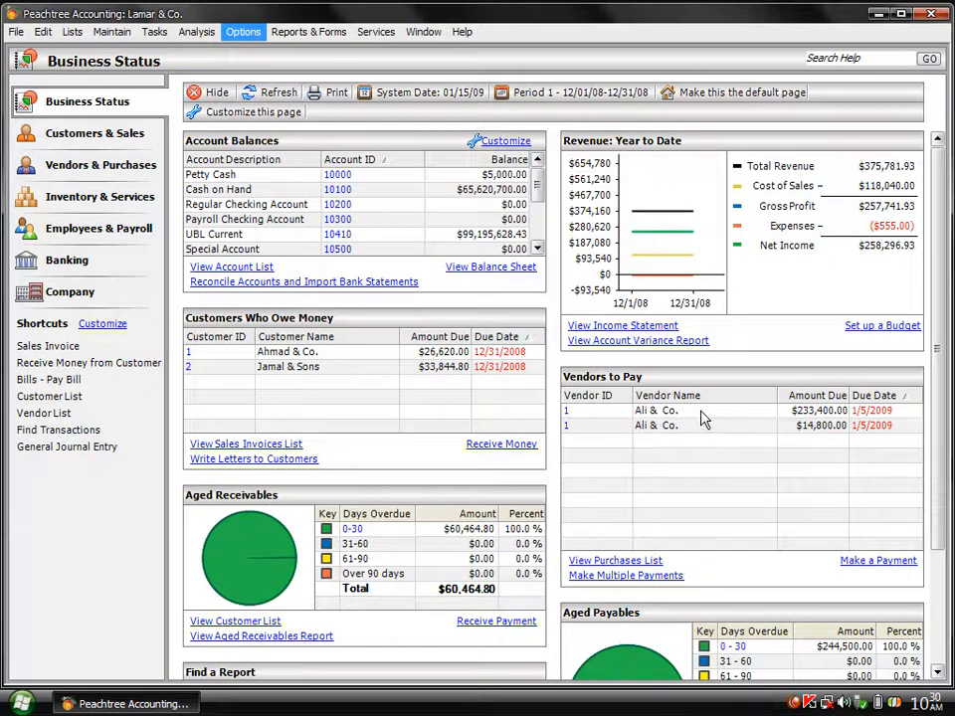
left_click(577, 412)
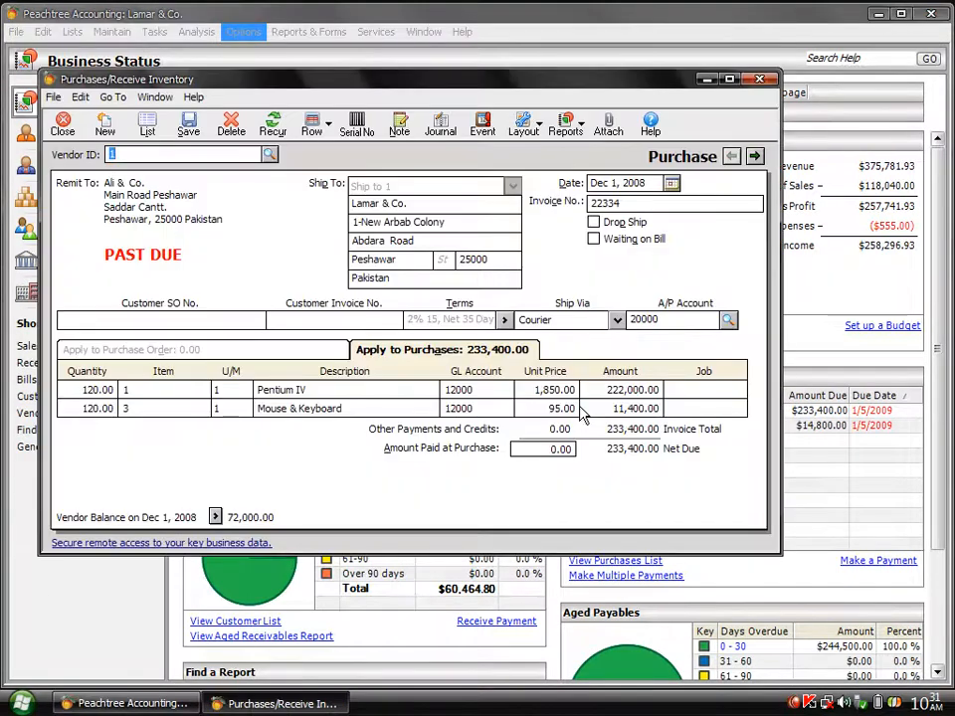
left_click(760, 80)
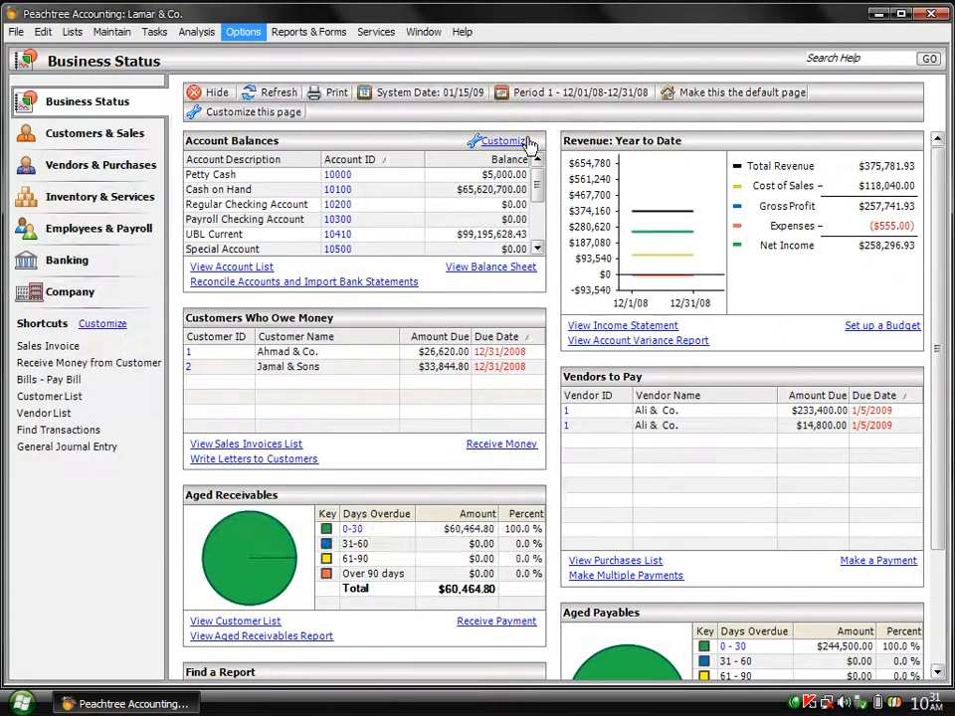
- Start a vendor credit memo for Ali & Co. and apply it to invoice 22334
left_click(154, 32)
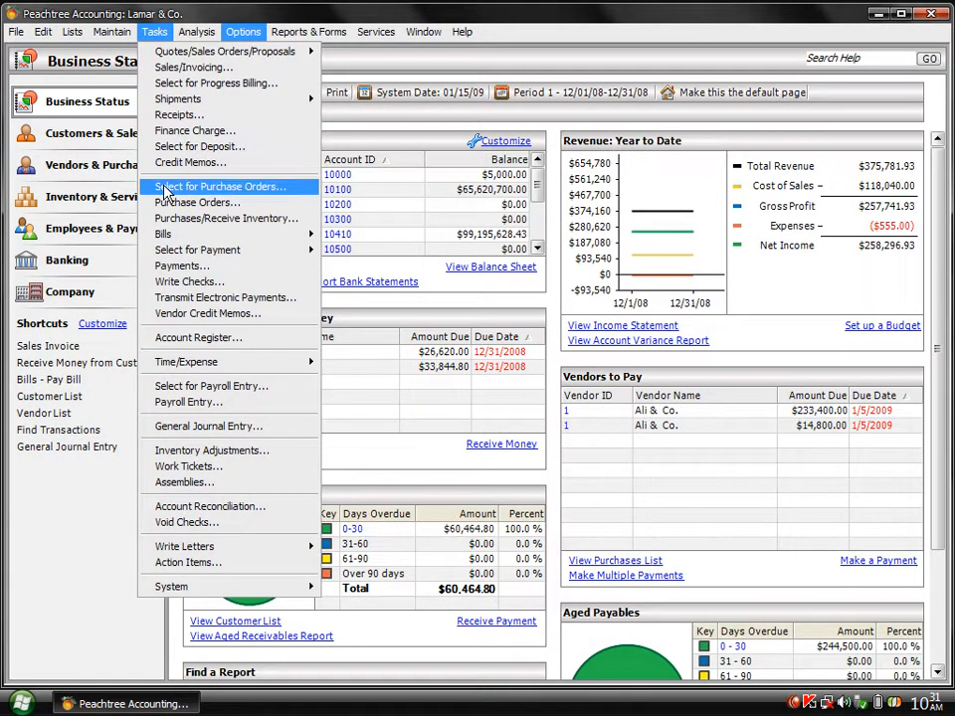
left_click(198, 321)
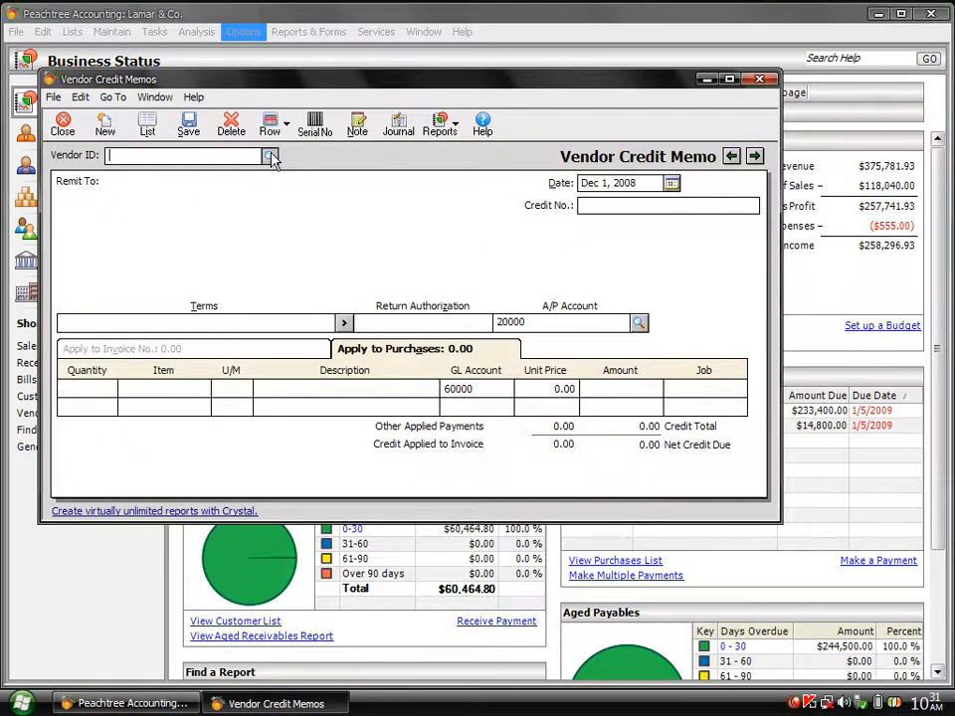
left_click(270, 156)
double_click(234, 179)
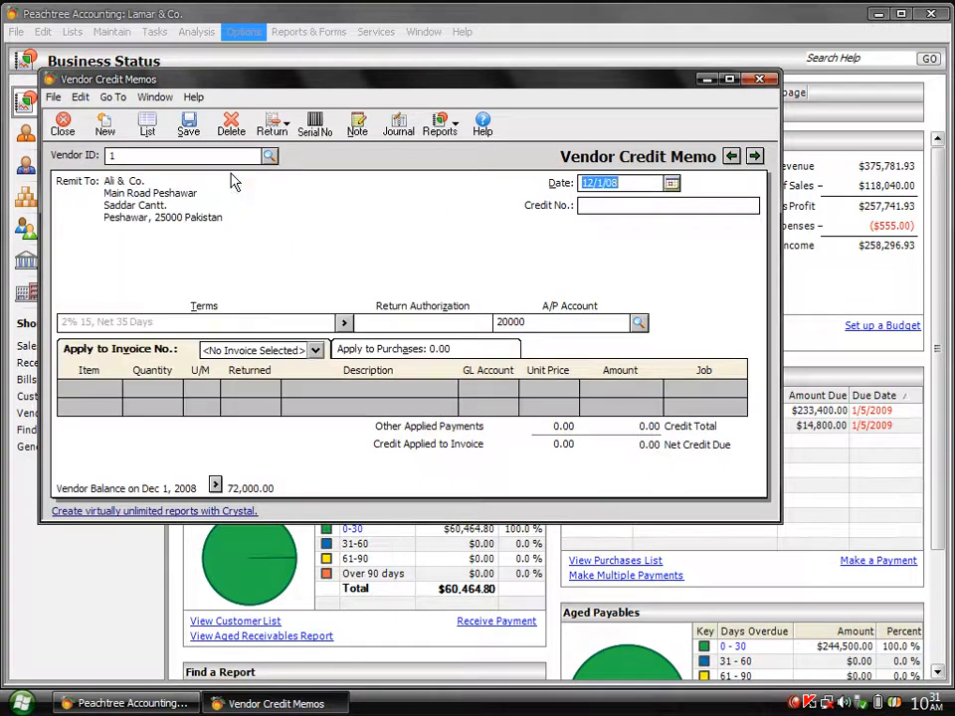
left_click(315, 351)
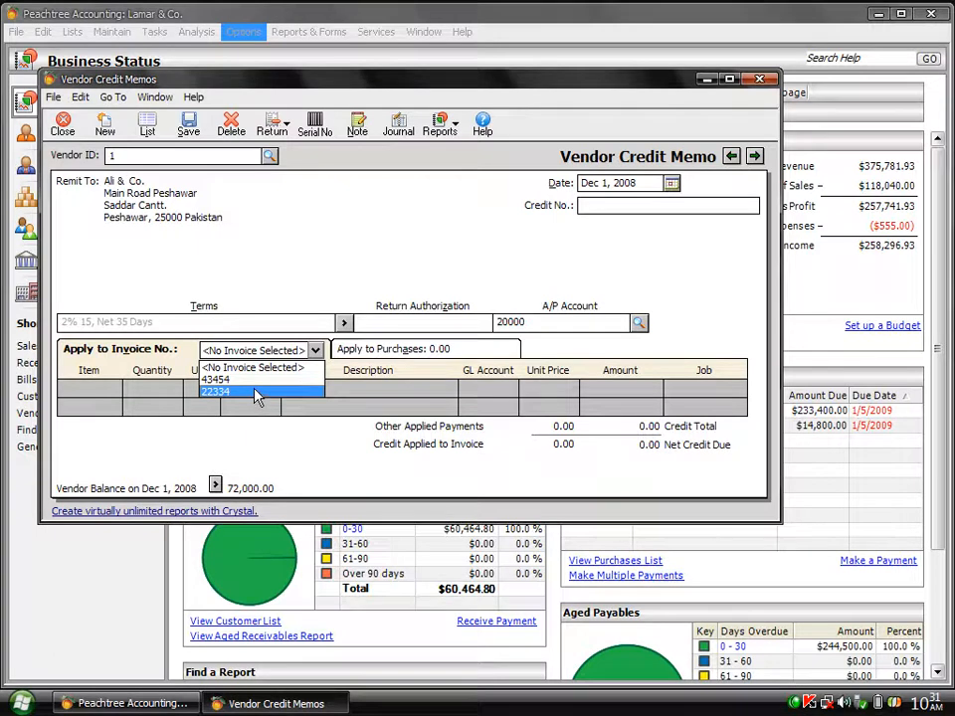
left_click(256, 394)
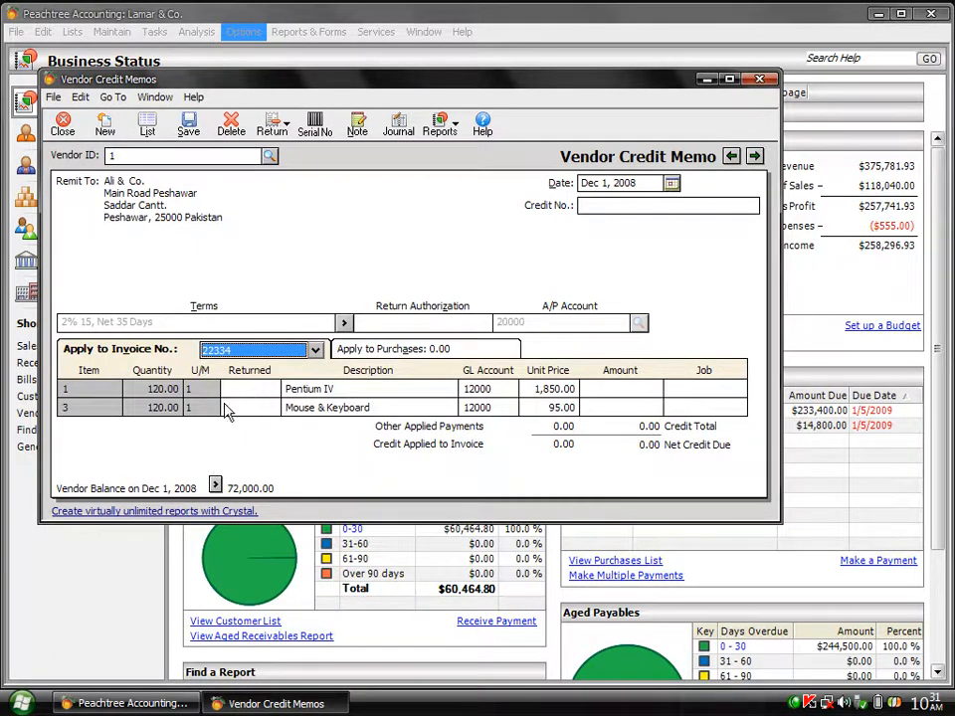
- Record 25 Pentium IV units and 20 Mouse & Keyboard units as returned to the vendor
left_click(240, 389)
type("25")
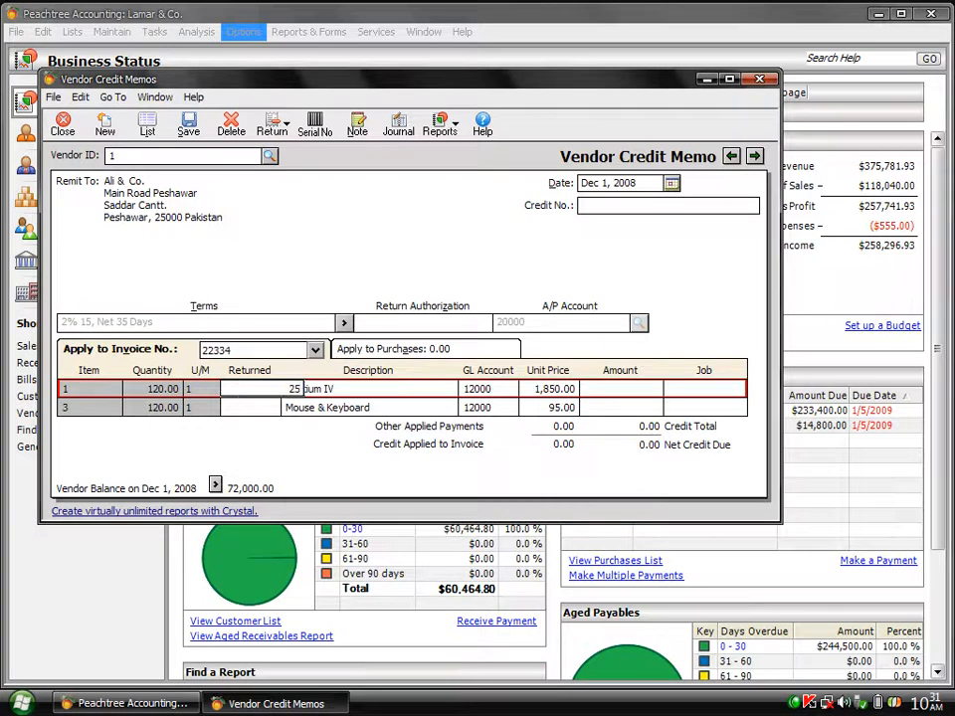
left_click(247, 407)
type("20")
key("Tab")
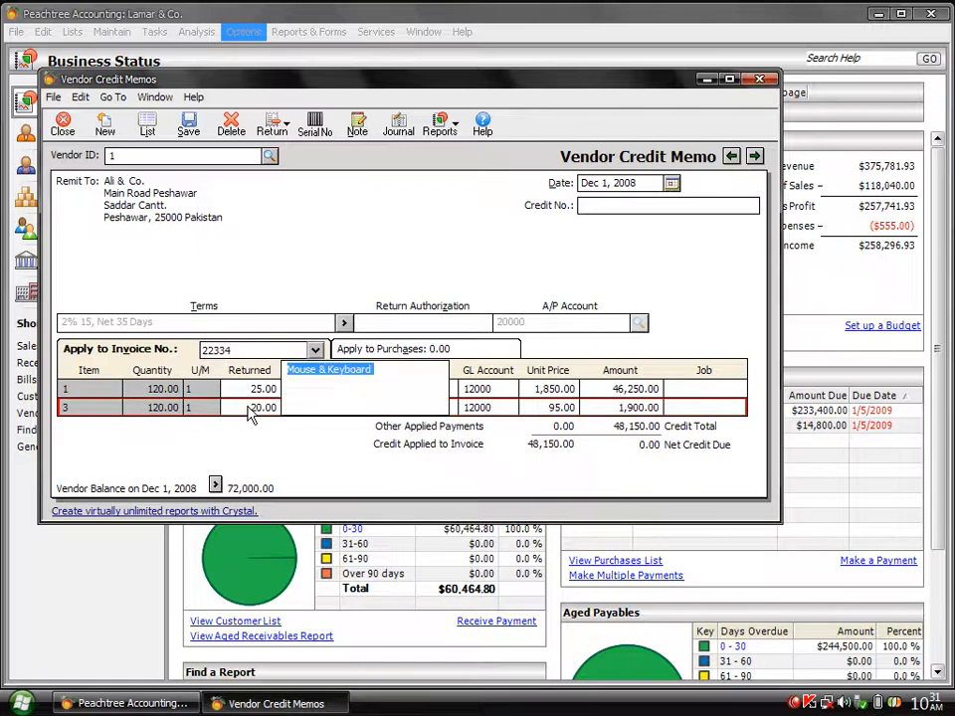
- Give the vendor credit memo credit number 111, then save and close it
left_click(604, 206)
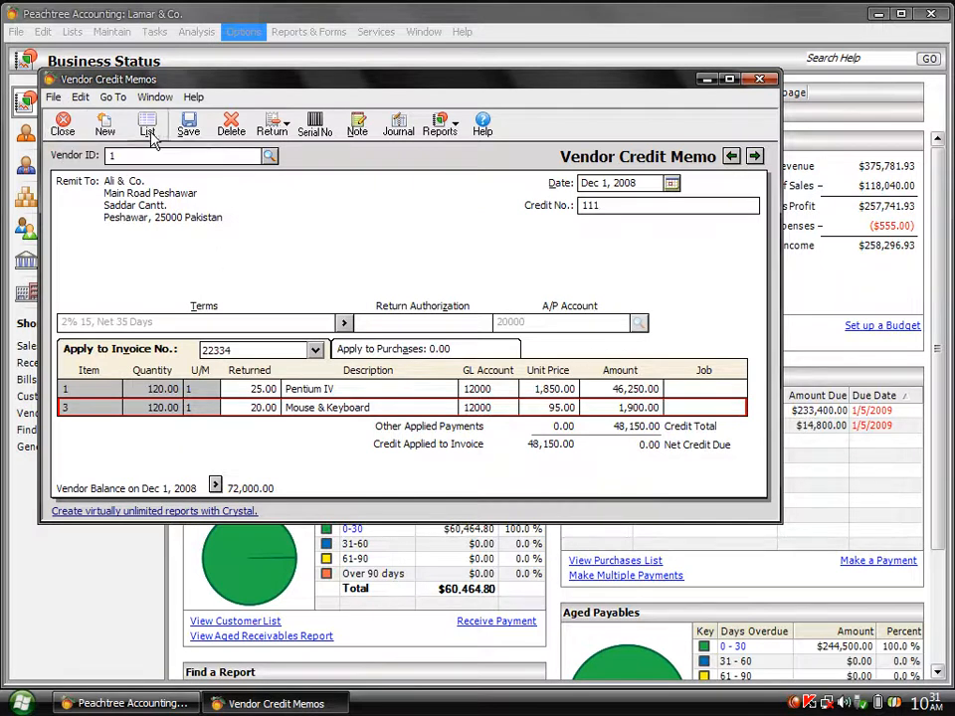
left_click(195, 130)
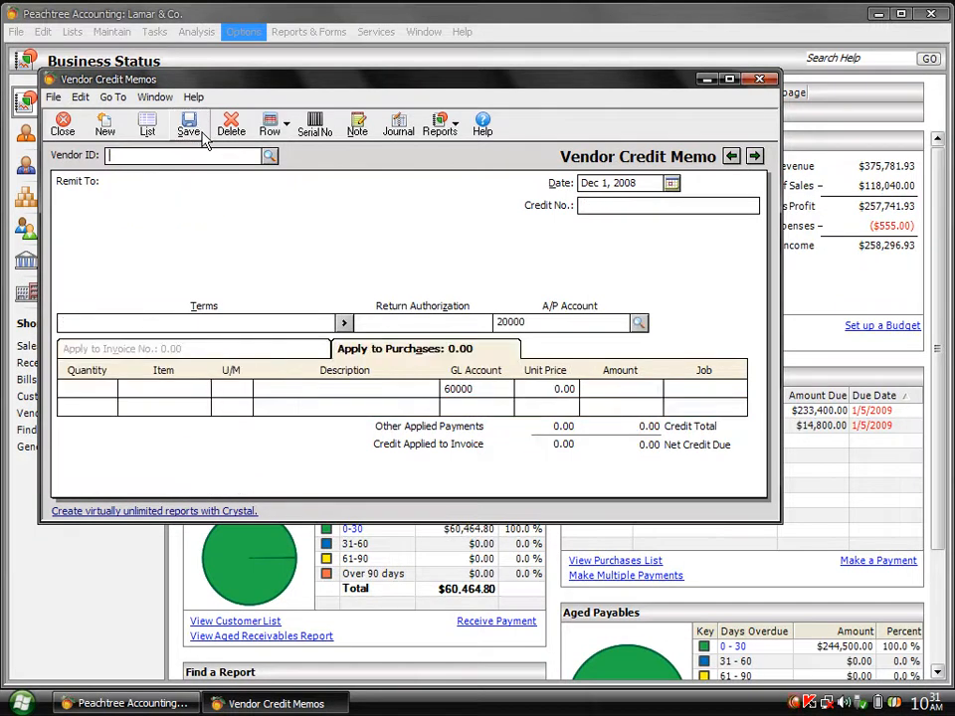
left_click(66, 130)
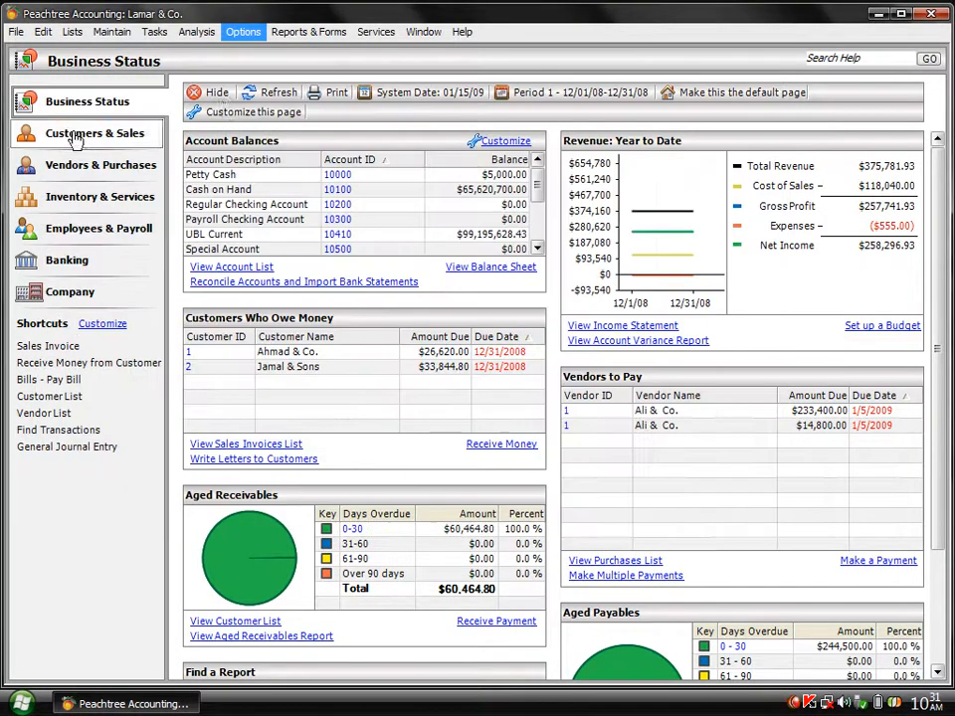
- Refresh the vendor balances and check the credit applied to Ali & Co.'s purchase invoice 22334
left_click(261, 94)
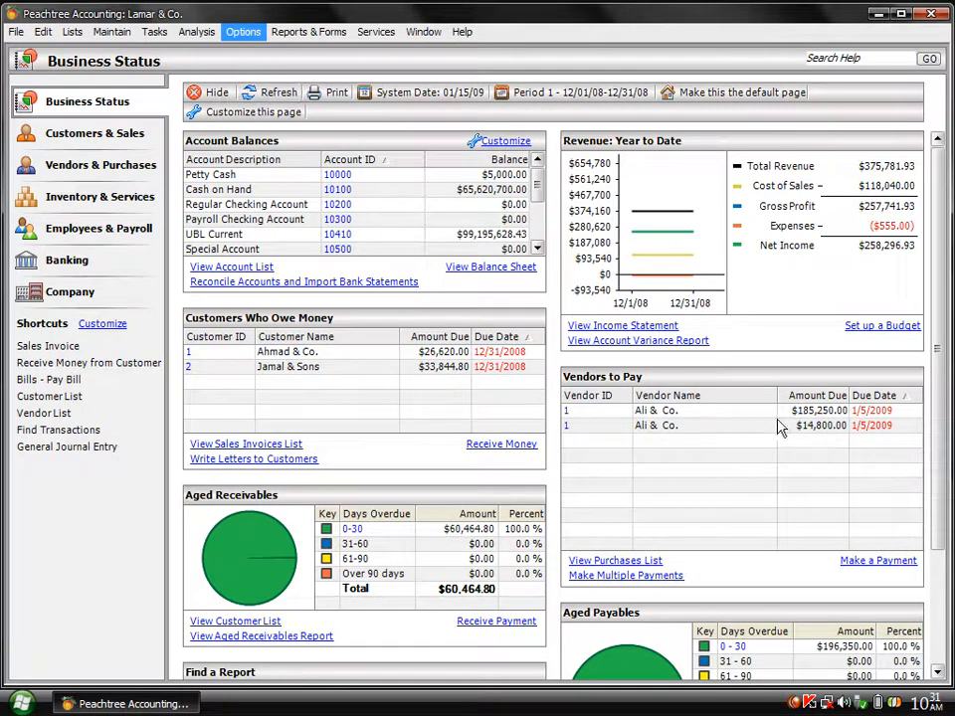
left_click(568, 416)
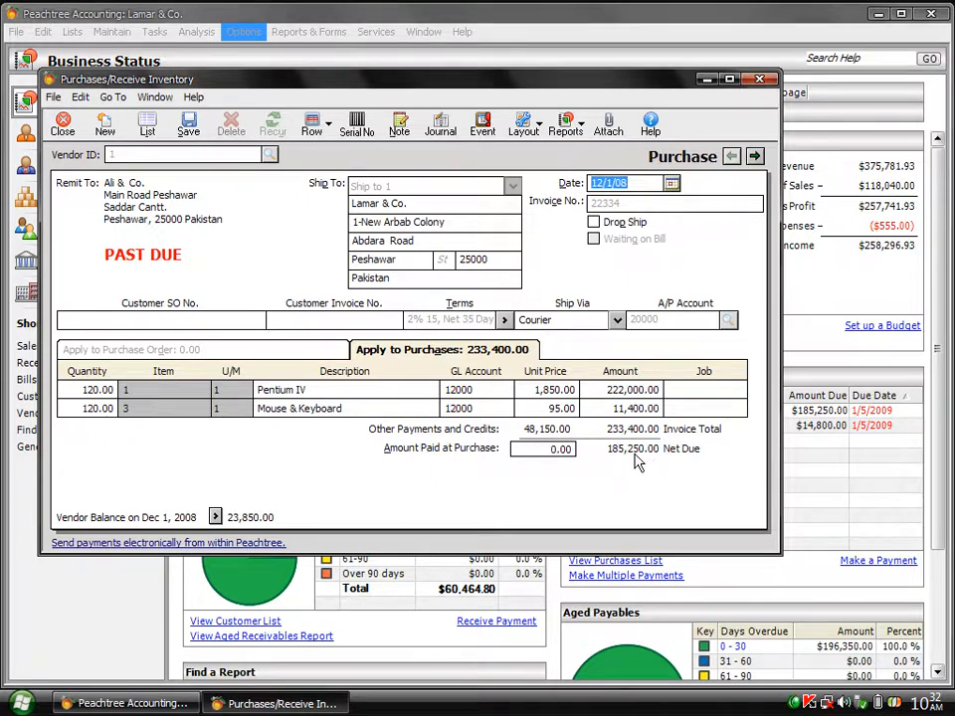
left_click(760, 80)
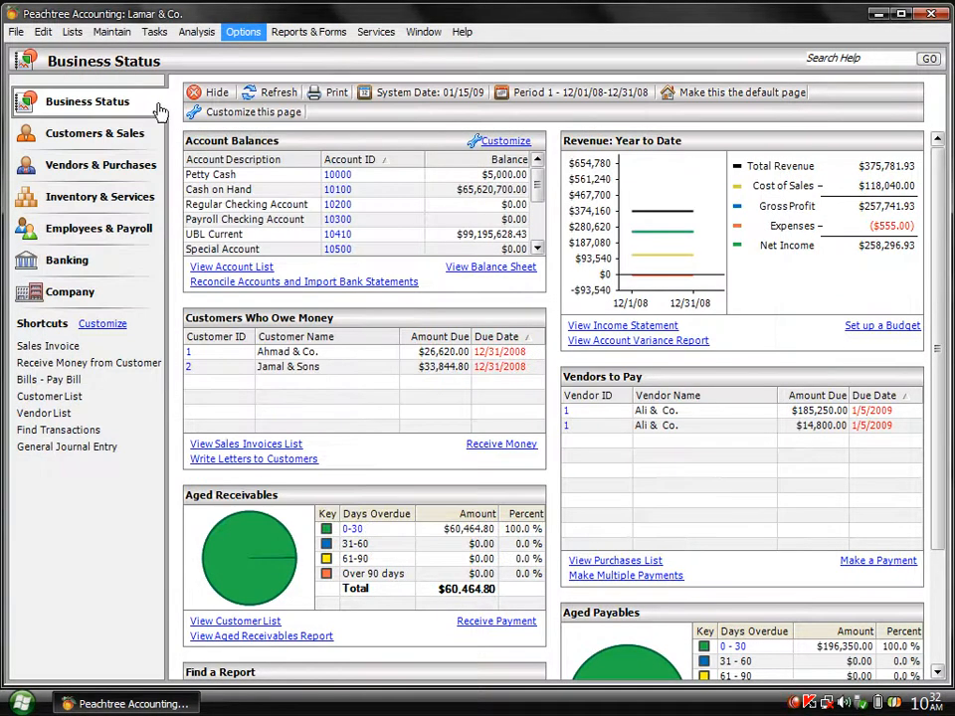
- Open the Account Register and display this period's transactions for the UBL Current cash account
left_click(152, 33)
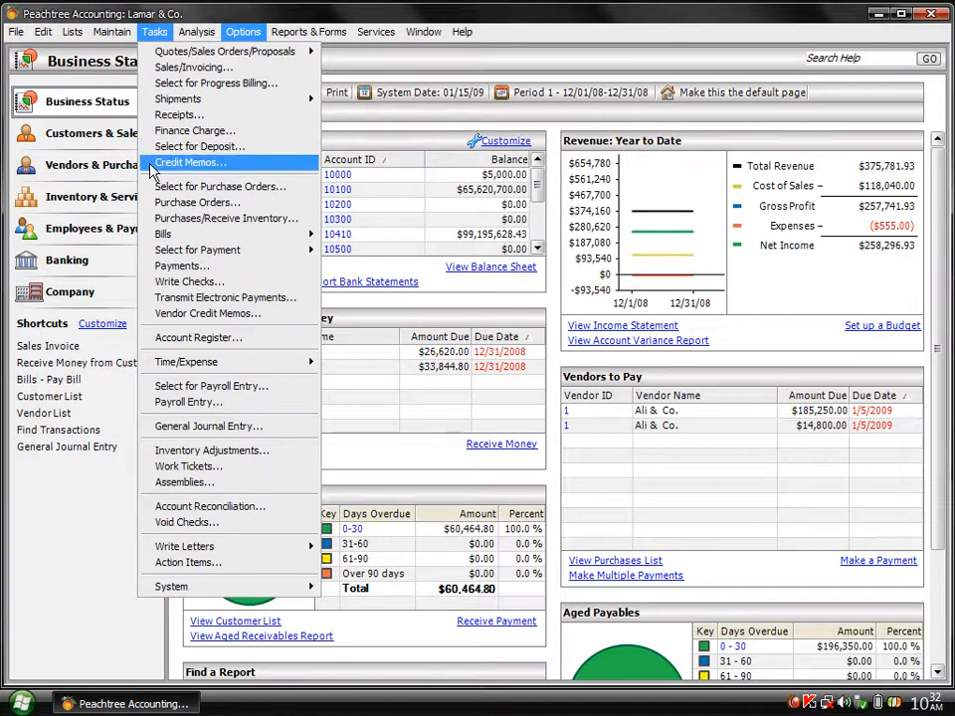
left_click(189, 341)
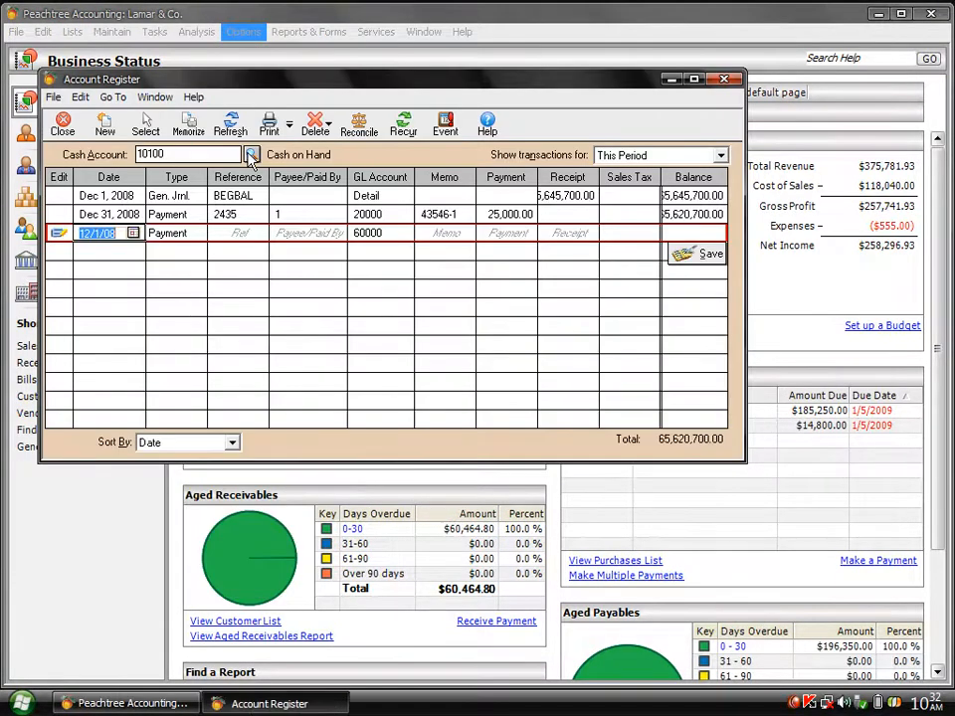
left_click(250, 156)
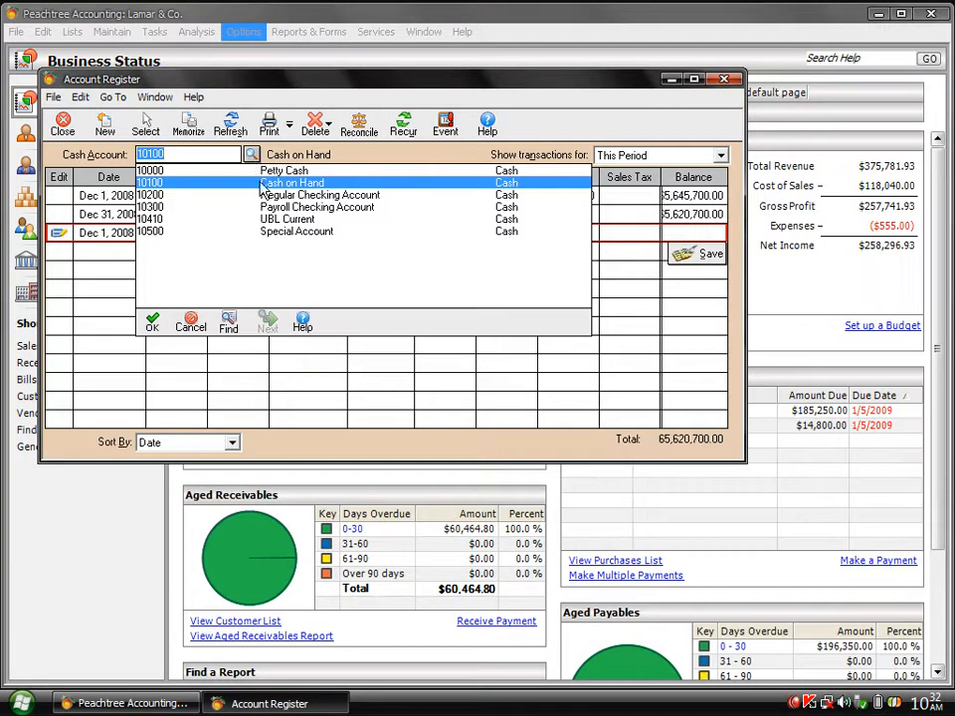
double_click(264, 219)
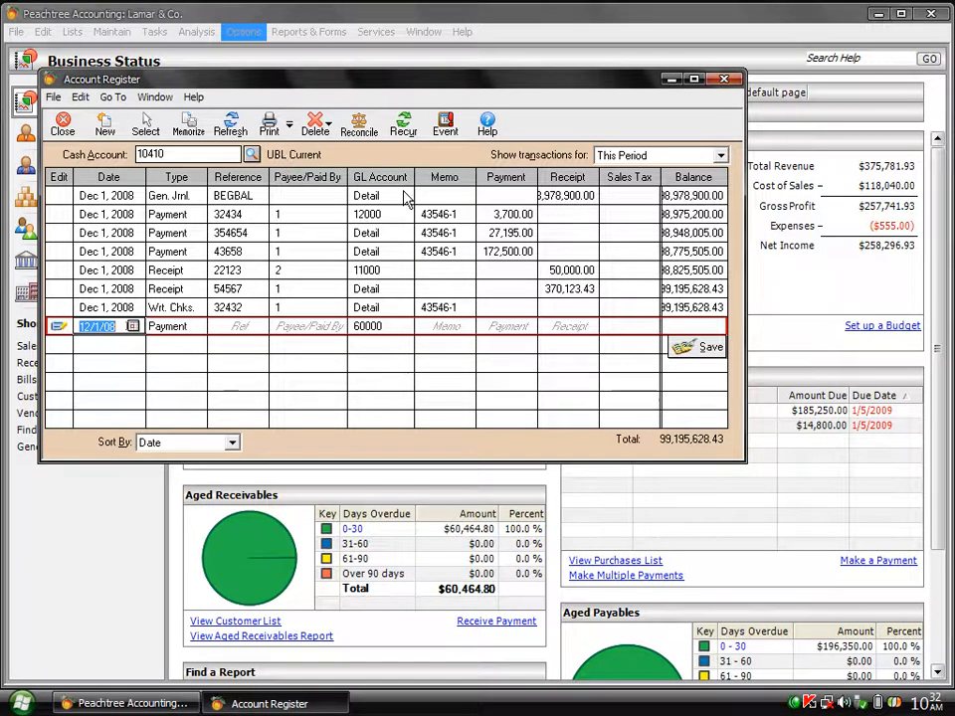
- Examine the beginning balance entry and view the details of the 3,700.00 payment from the register, closing the payment again
left_click(553, 205)
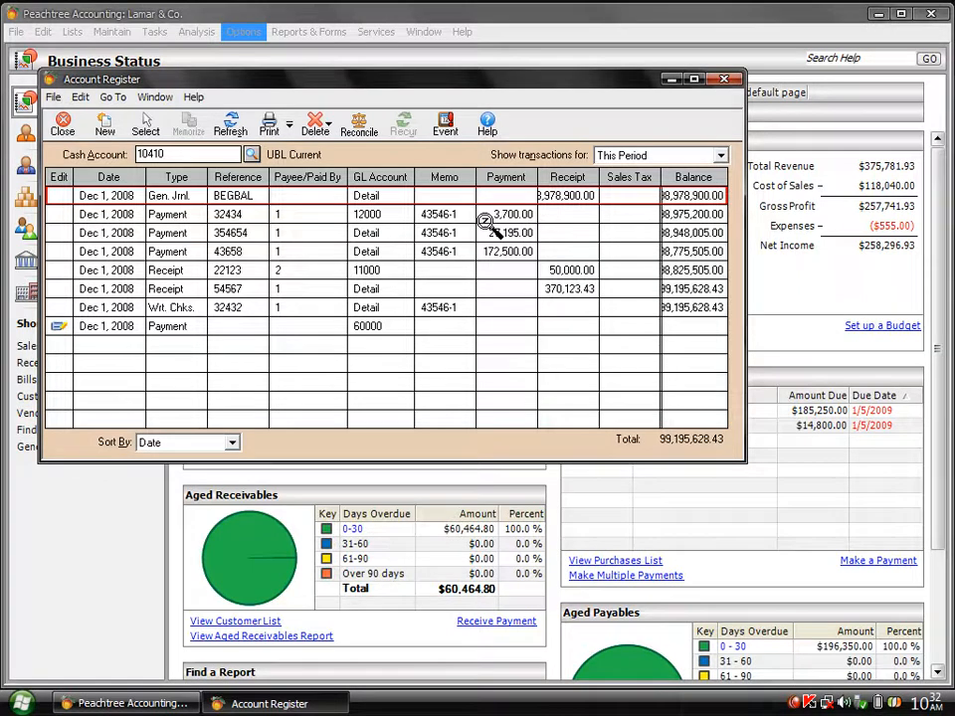
left_click(487, 221)
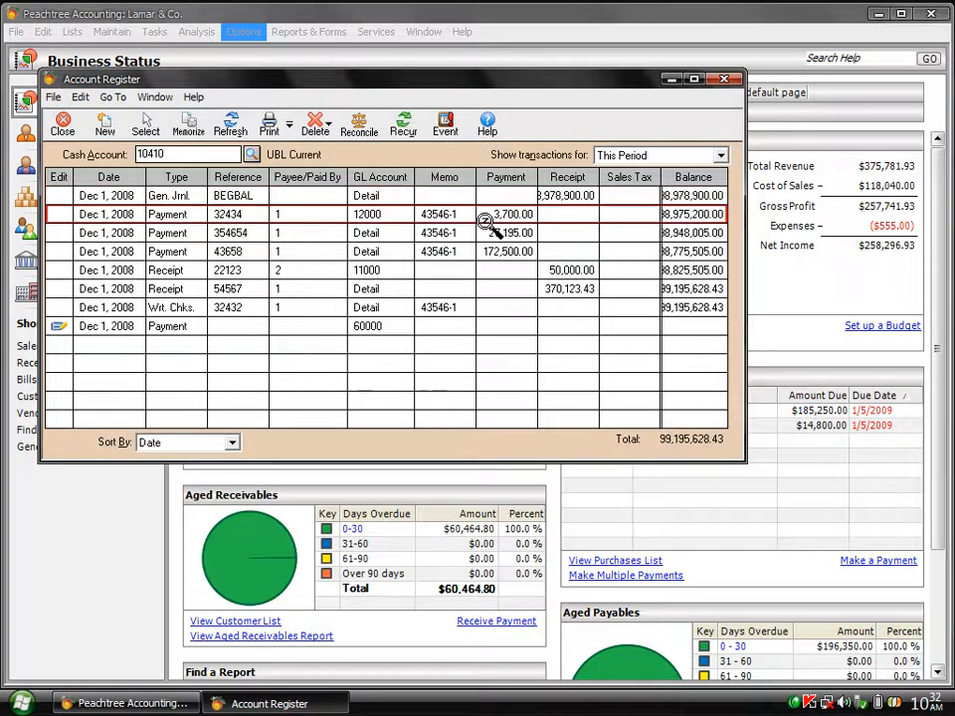
double_click(338, 214)
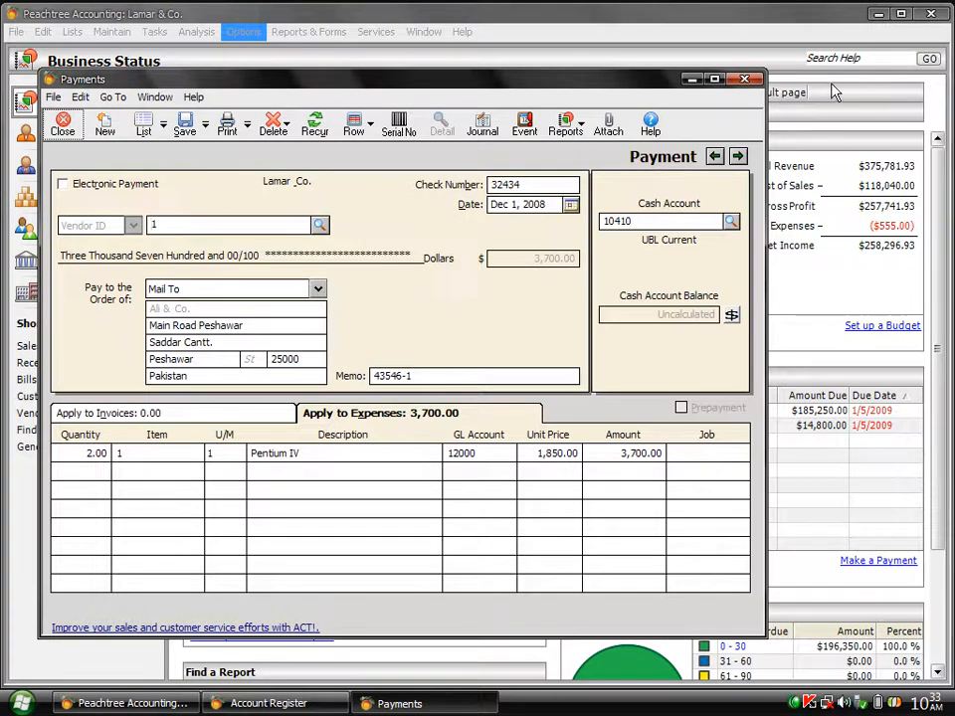
left_click(744, 80)
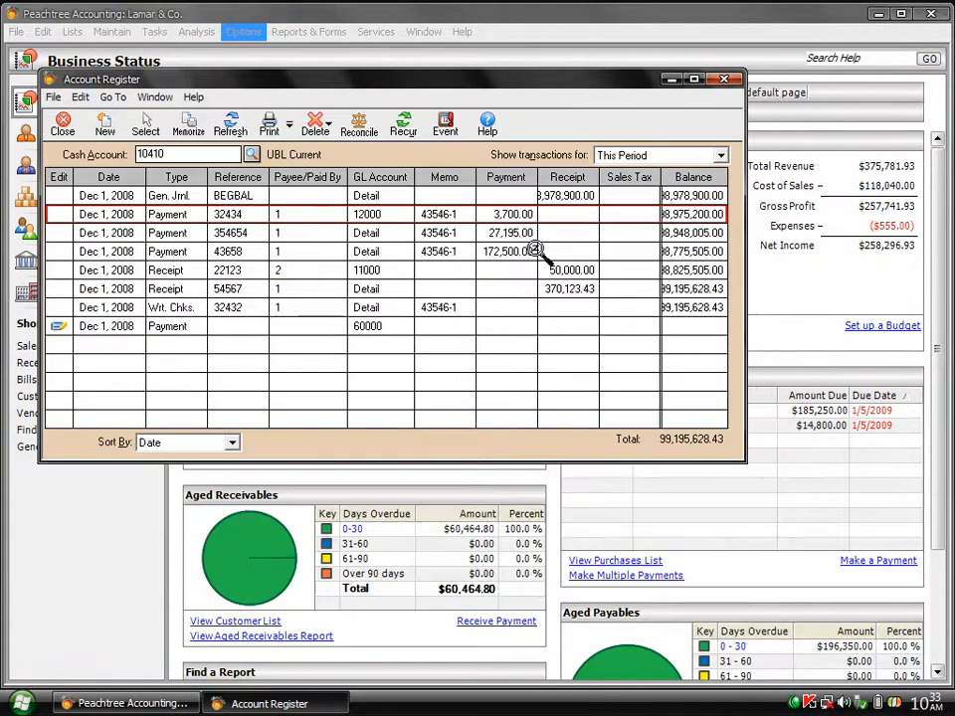
- Check the receipt entries and view the details of the written check for vendor 1, closing the check and the register
left_click(561, 274)
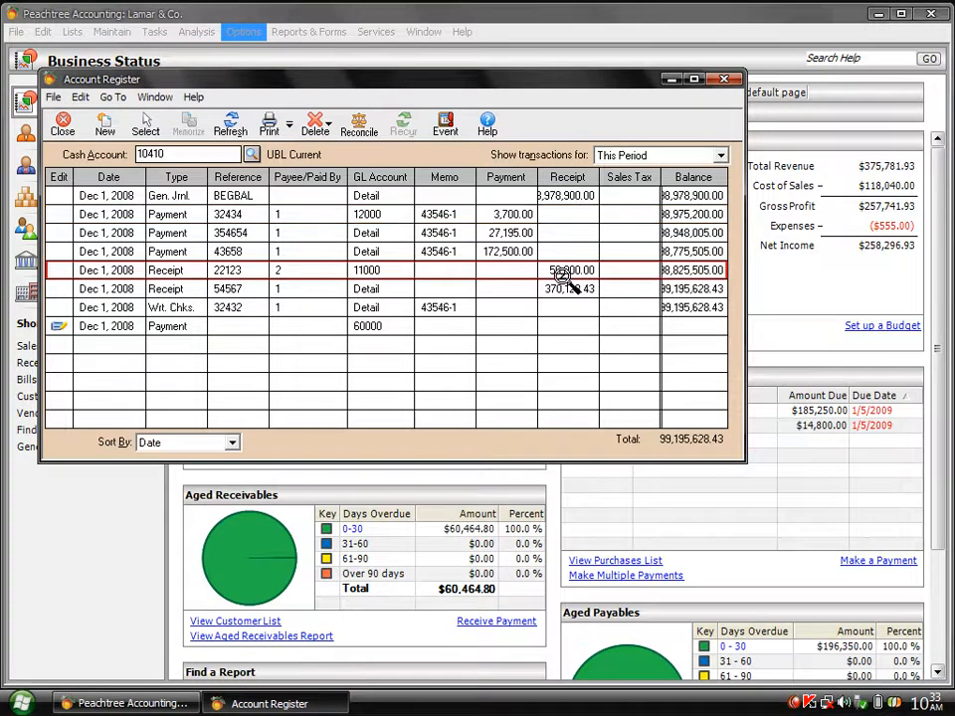
left_click(559, 301)
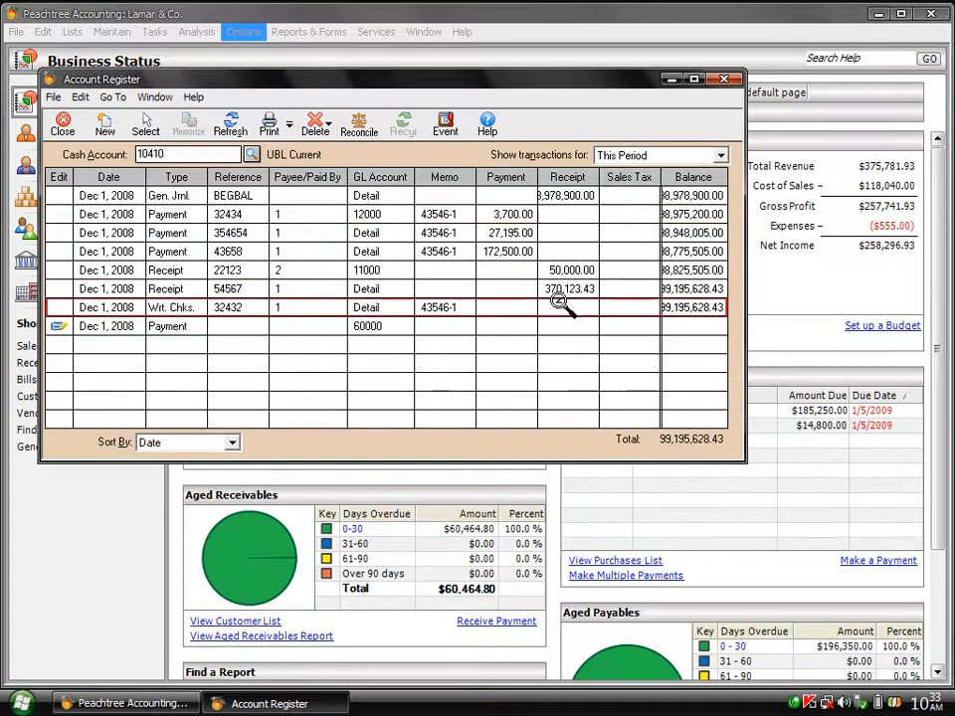
double_click(457, 305)
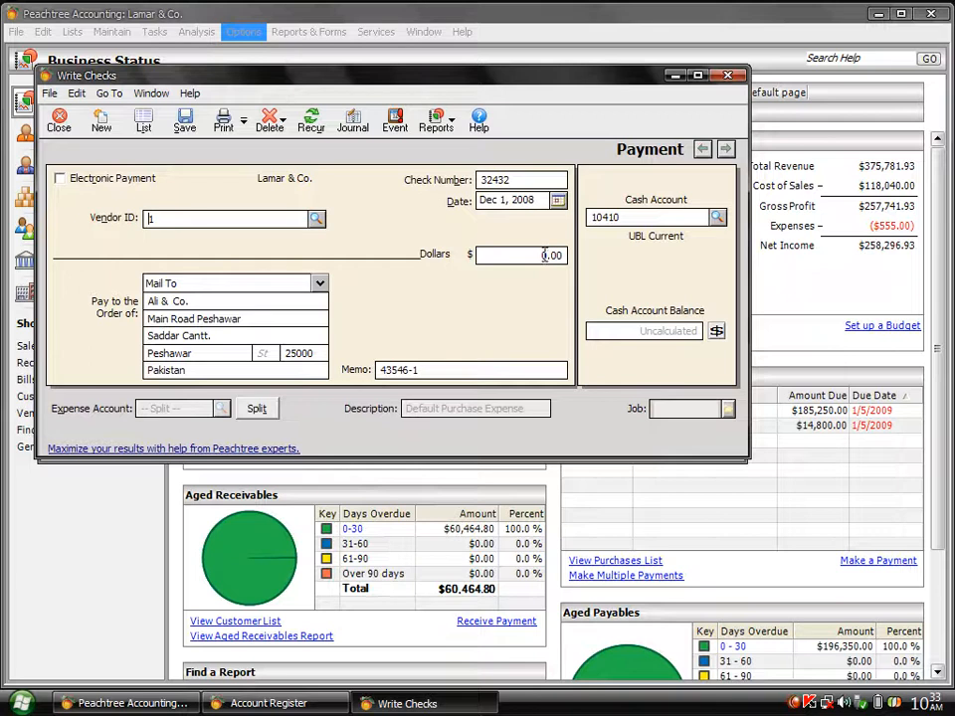
left_click(729, 76)
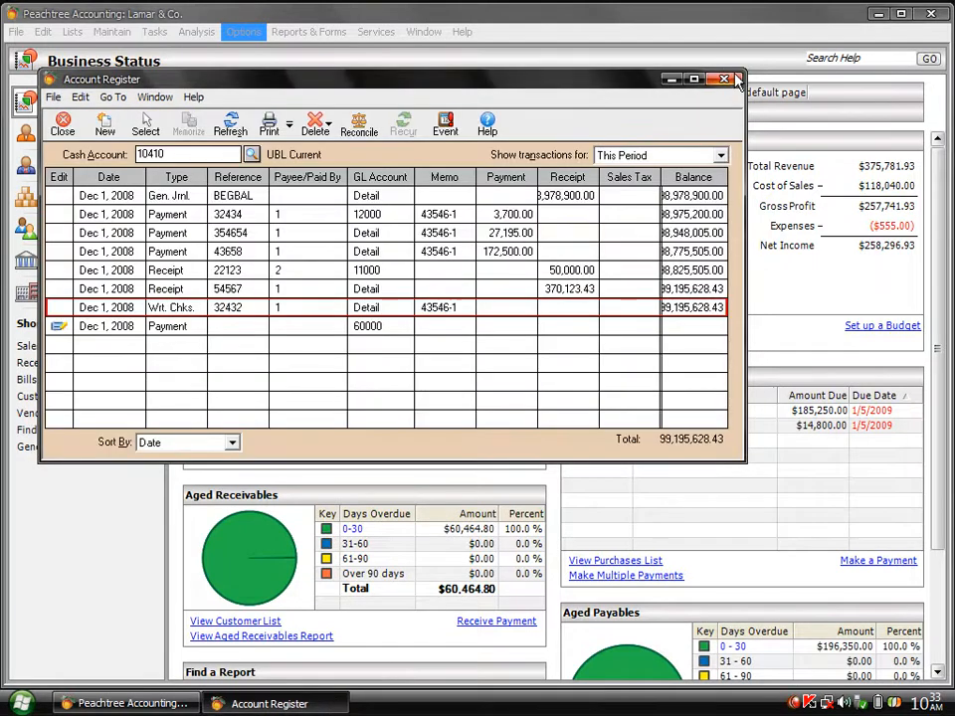
left_click(724, 78)
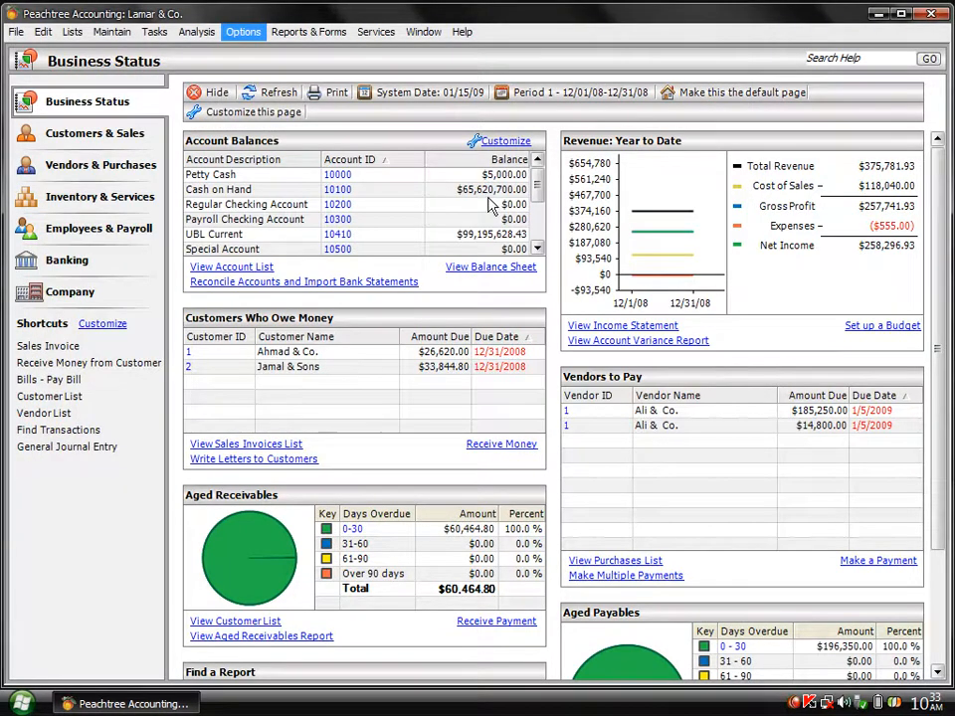
left_click(153, 35)
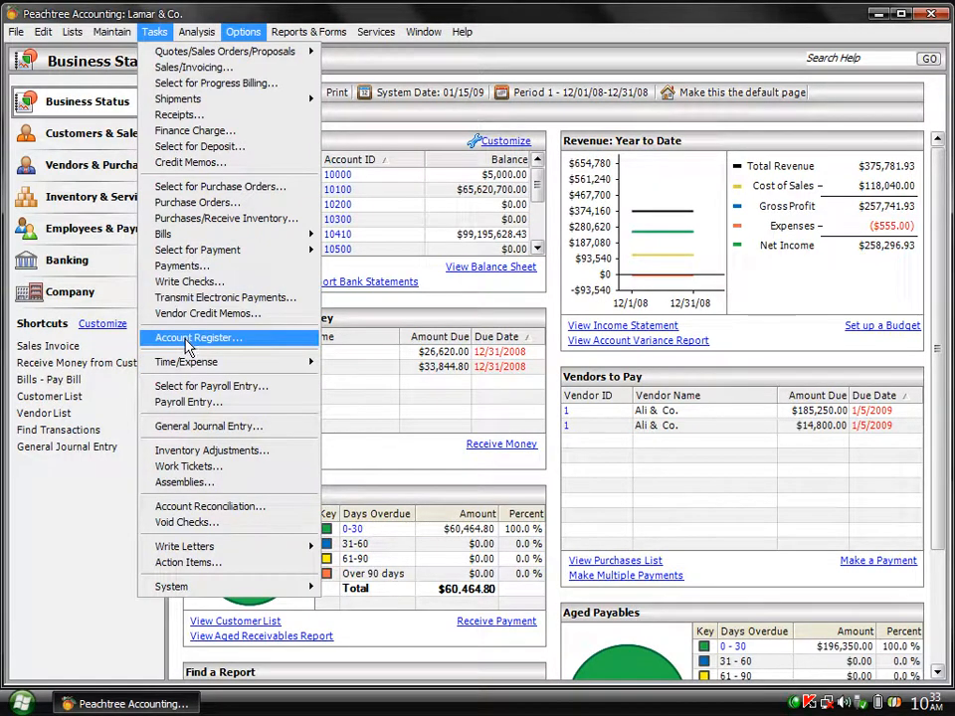
mouse_move(200, 368)
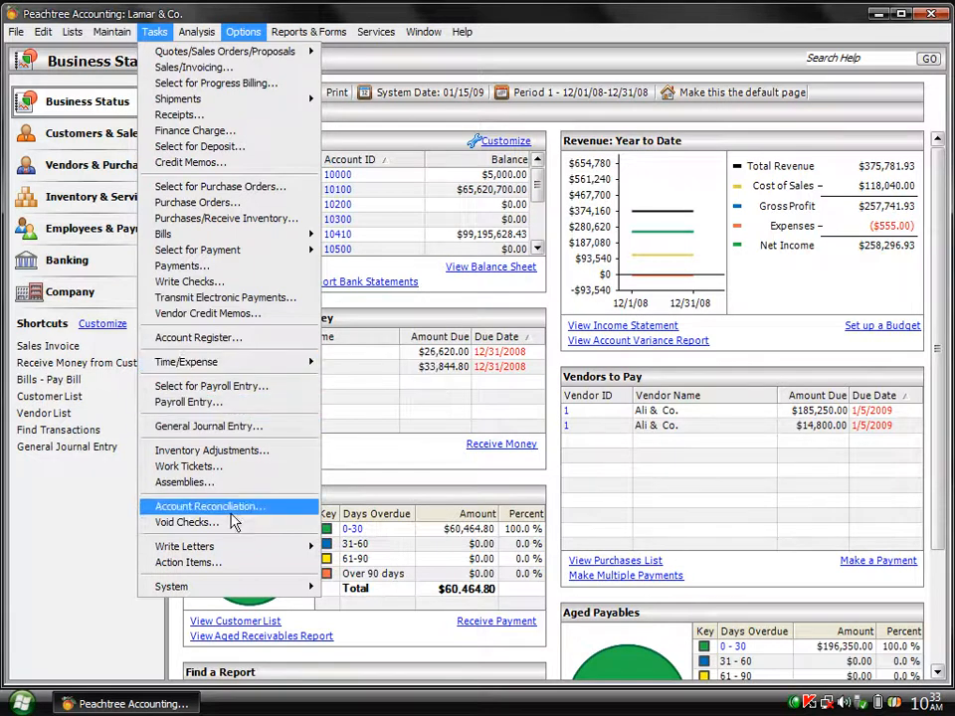
left_click(155, 32)
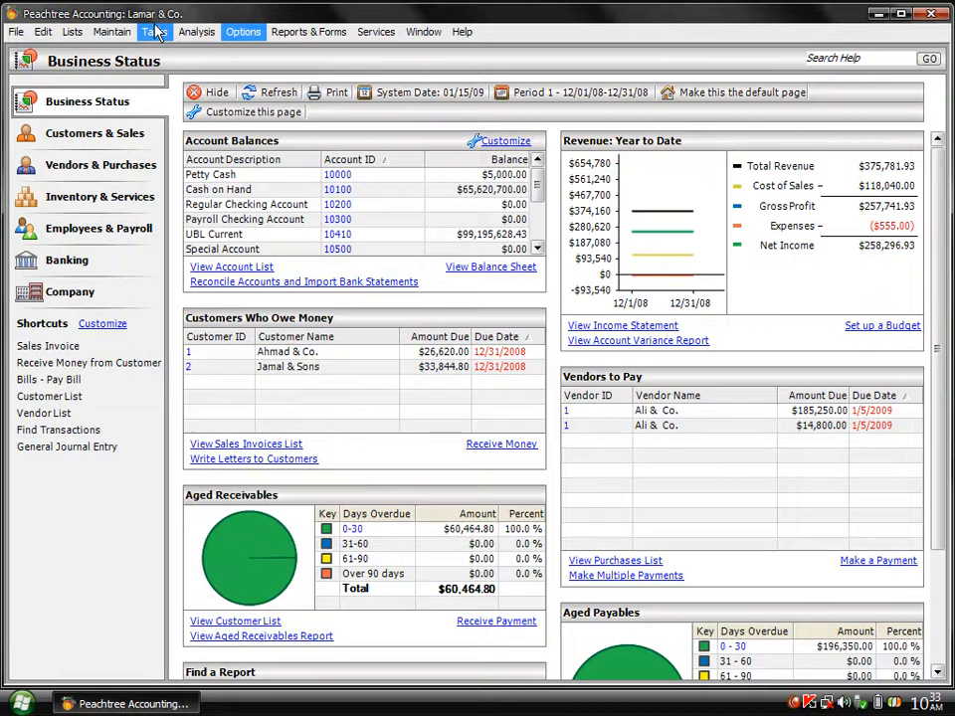
left_click(111, 707)
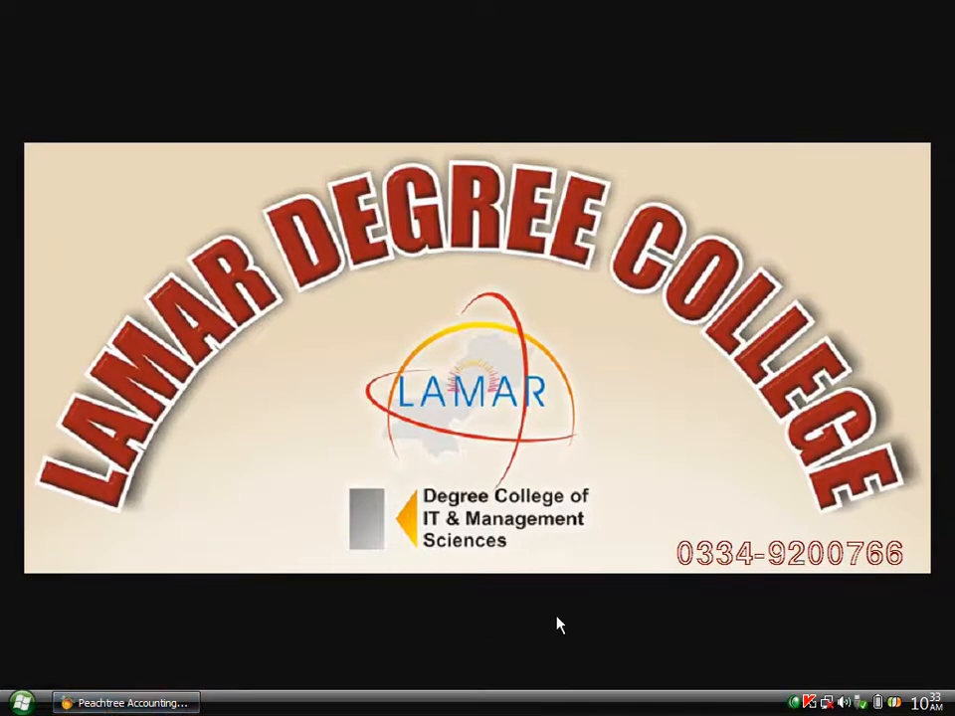
right_click(794, 703)
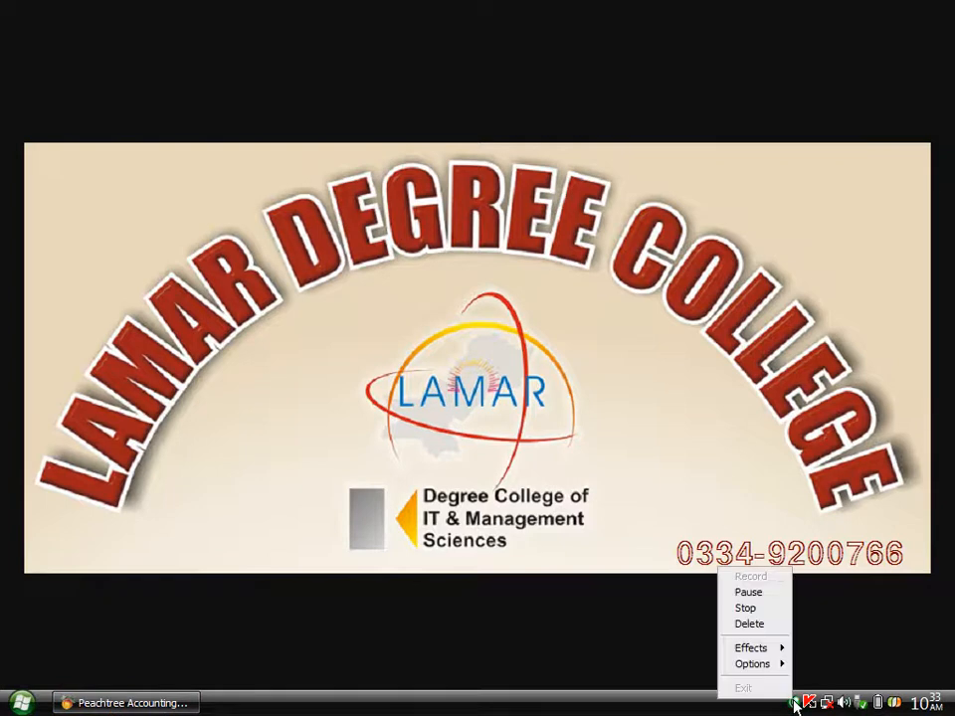